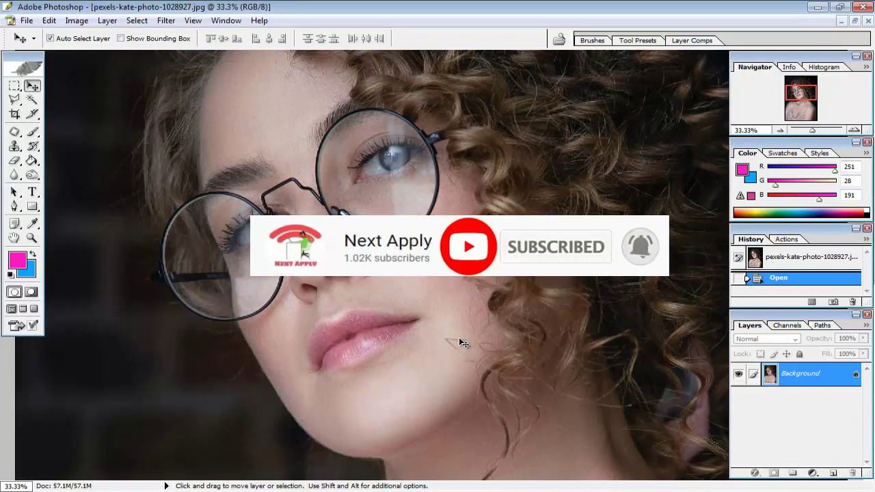
# Step: Zoom out to 16.67% so the entire curly-haired portrait fits the window
pyautogui.hotkey('ctrl', '-')
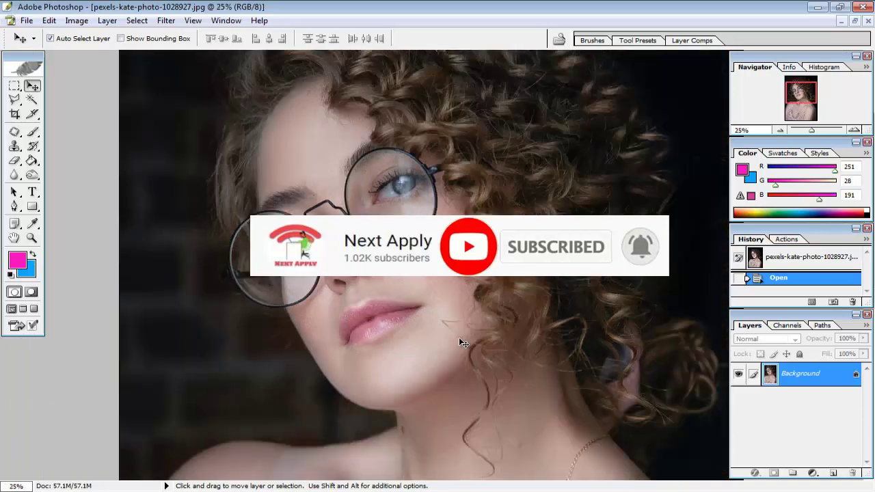
pyautogui.hotkey('ctrl', '+')
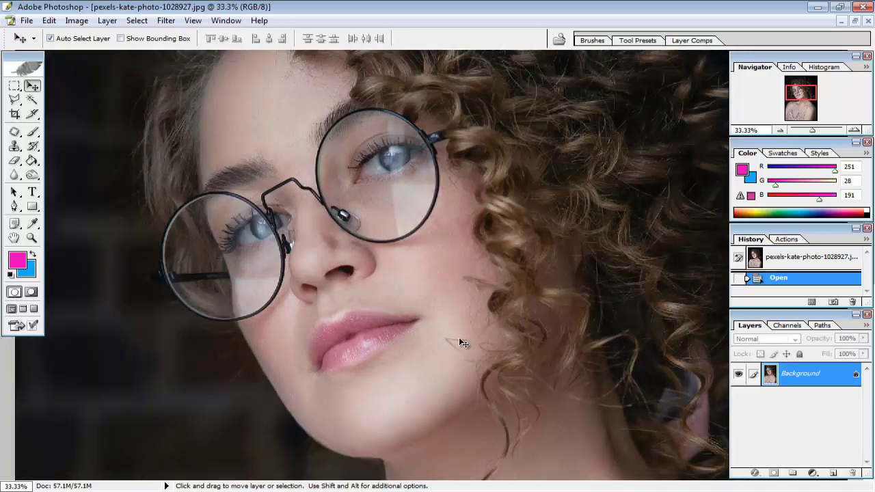
pyautogui.hotkey('ctrl', '-')
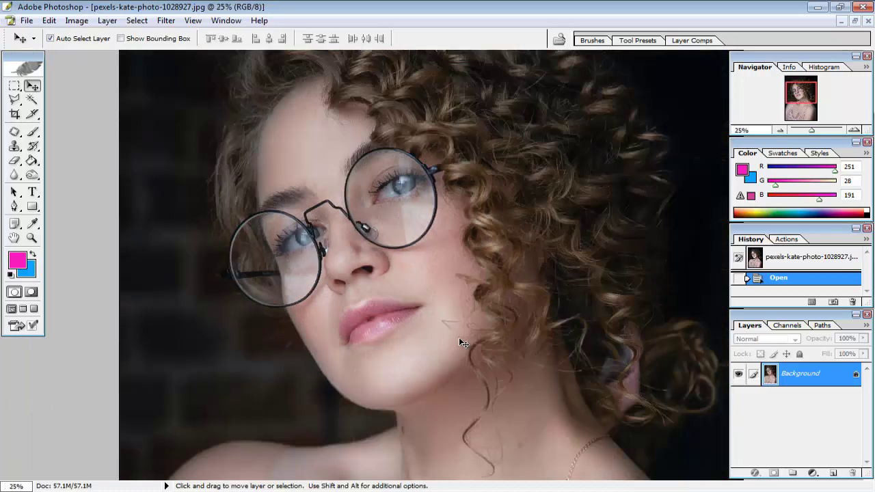
pyautogui.hotkey('ctrl', '-')
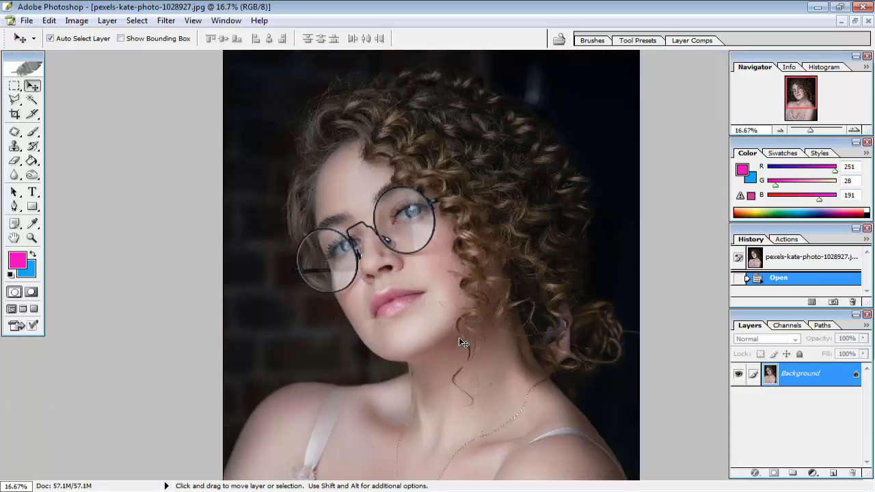
pyautogui.hotkey('ctrl', '+')
pyautogui.hotkey('ctrl', '-')
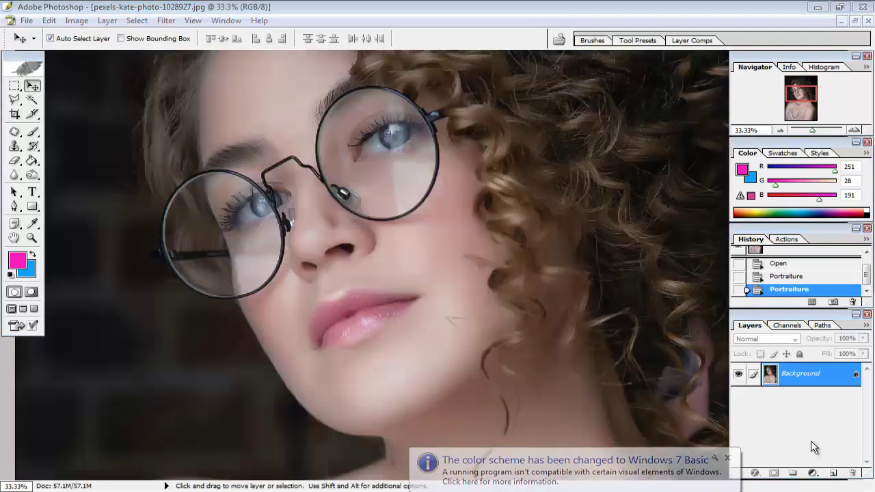
# Step: Apply Imagenomic Portraiture with Smoothing: Normal to the portrait, checking the face at 50% preview
pyautogui.click(727, 458)
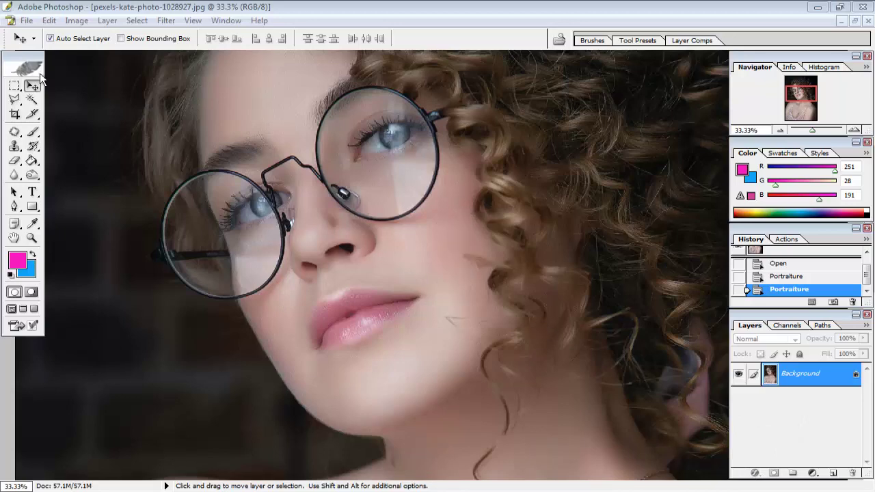
pyautogui.click(166, 20)
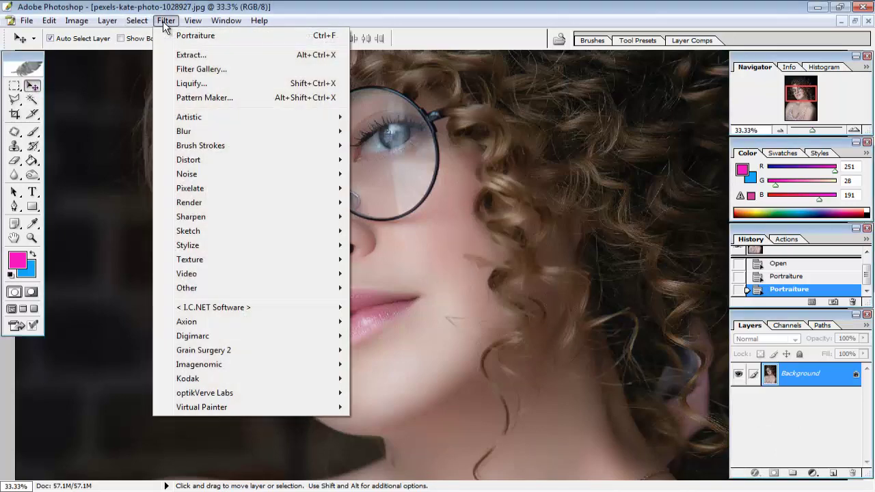
pyautogui.moveTo(199, 364)
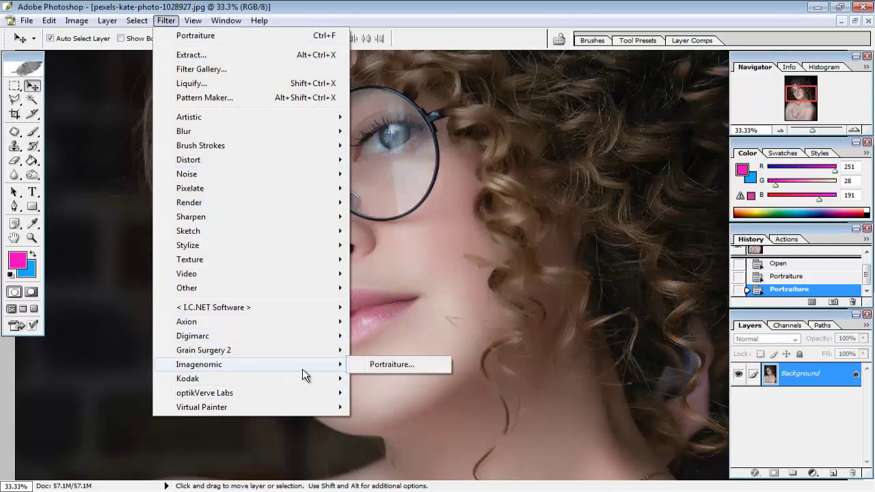
pyautogui.click(383, 364)
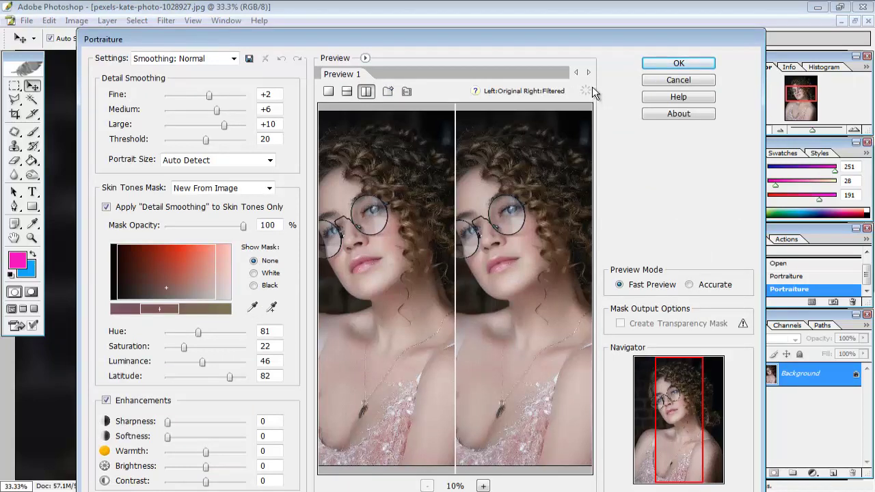
pyautogui.hotkey('ctrl', '+')
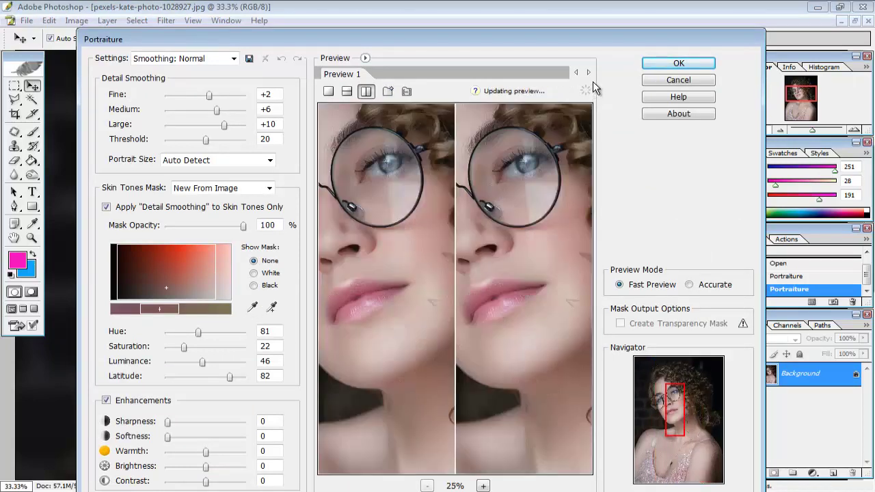
pyautogui.hotkey('ctrl', '+')
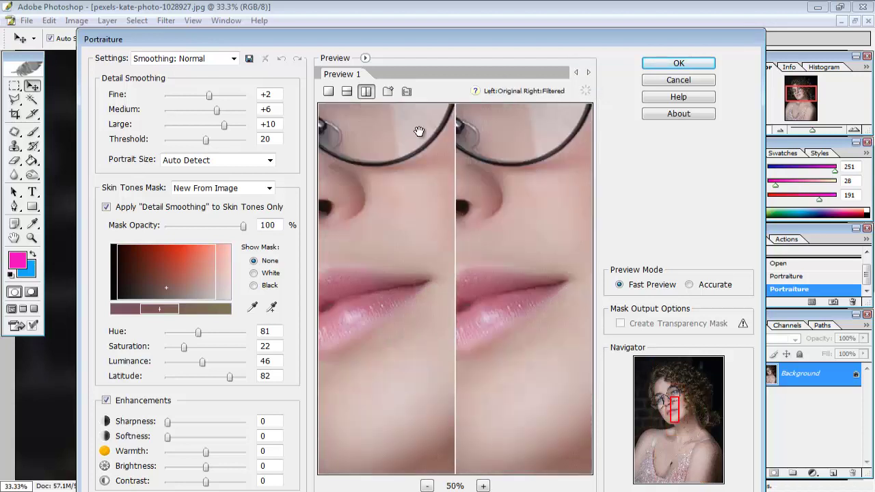
pyautogui.moveTo(430, 291); pyautogui.dragTo(327, 306)
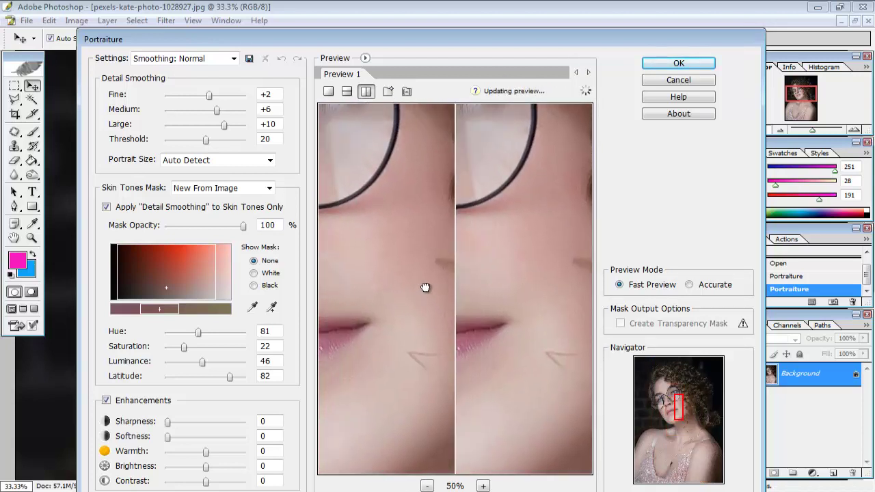
pyautogui.moveTo(420, 287); pyautogui.dragTo(421, 298)
pyautogui.click(692, 65)
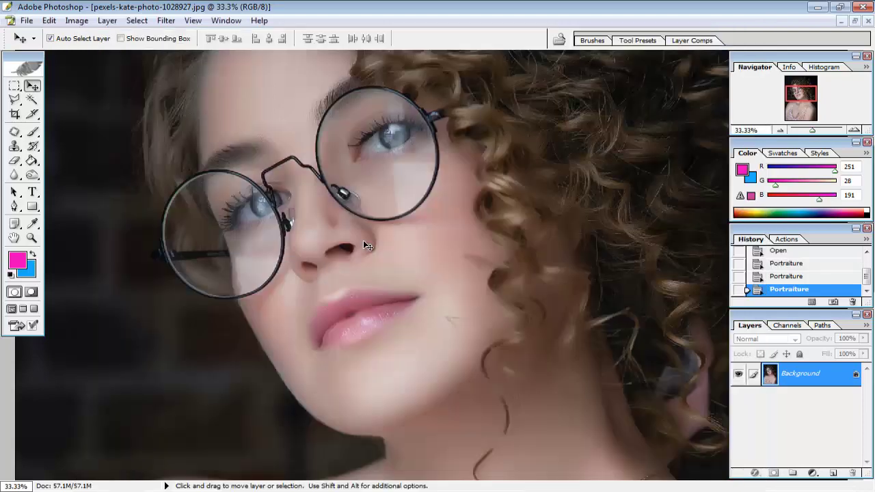
# Step: Darken the lower lip and right upper lip with a 200 px Burn brush at 19% exposure
pyautogui.hotkey('ctrl', '+')
pyautogui.hotkey('ctrl', '+')
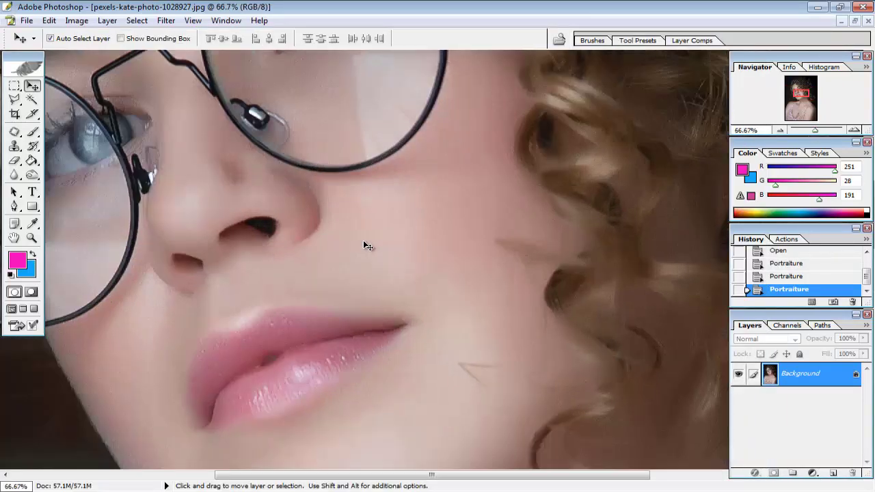
pyautogui.hotkey('ctrl', '-')
pyautogui.hotkey('ctrl', '-')
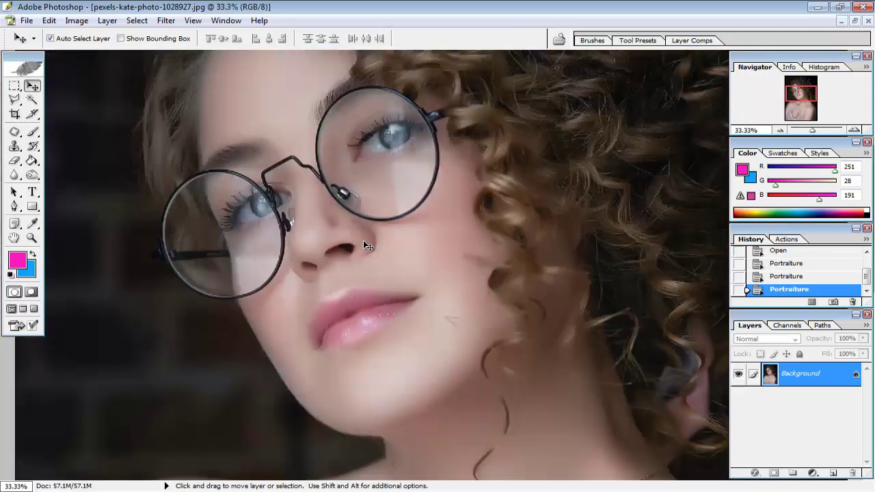
pyautogui.press('space')
pyautogui.moveTo(361, 242)
pyautogui.mouseDown()
pyautogui.moveTo(362, 257)
pyautogui.moveTo(371, 197)
pyautogui.mouseUp()
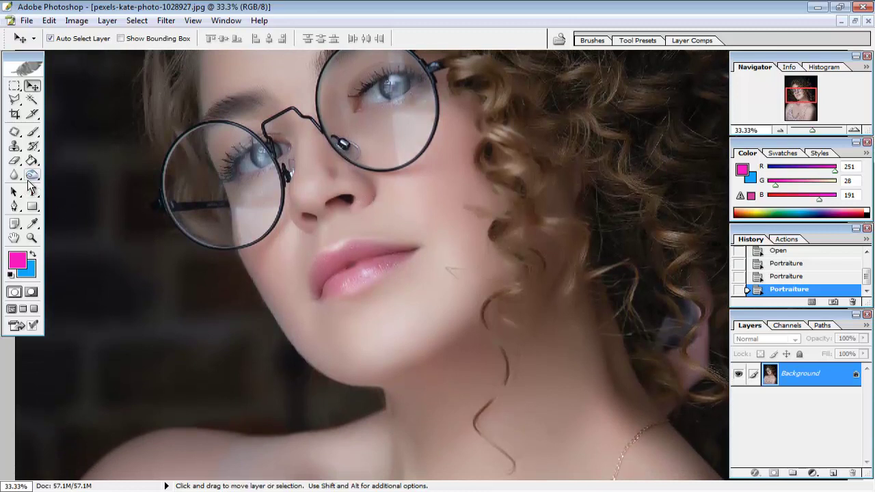
pyautogui.click(32, 176)
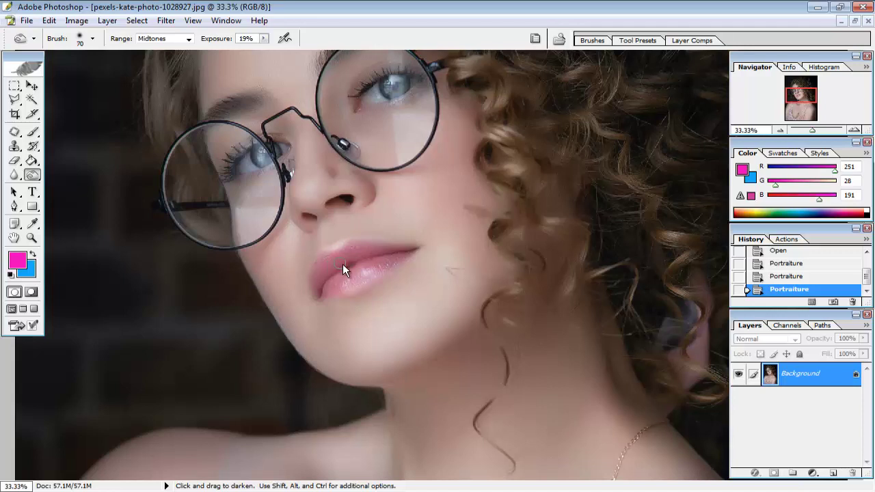
pyautogui.press(']')
pyautogui.press(']')
pyautogui.press(']')
pyautogui.press(']')
pyautogui.press(']')
pyautogui.moveTo(325, 294); pyautogui.dragTo(325, 292)
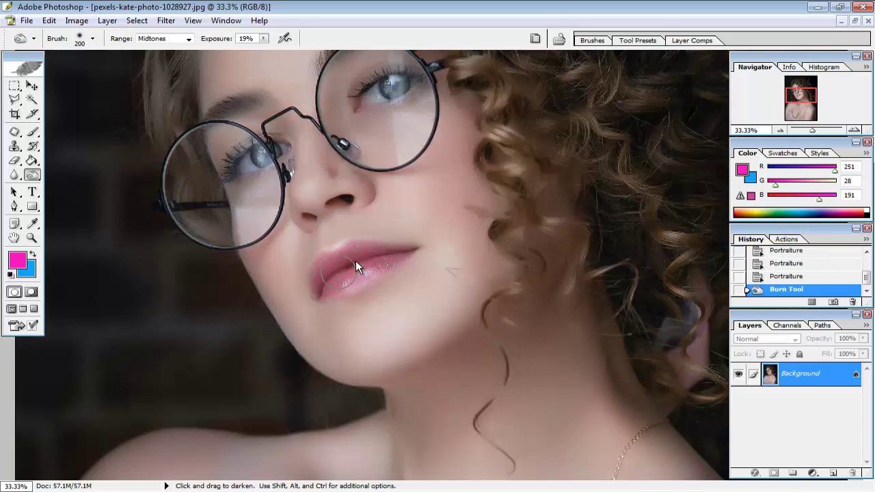
pyautogui.click(398, 253)
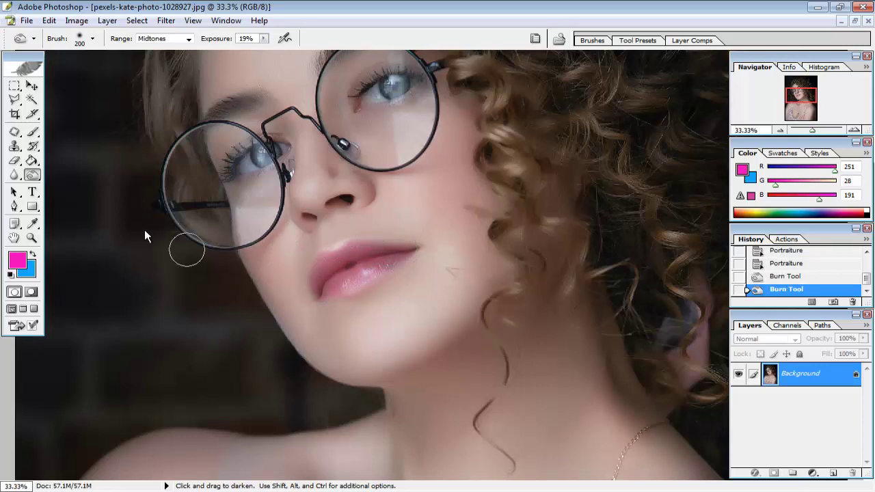
pyautogui.click(31, 86)
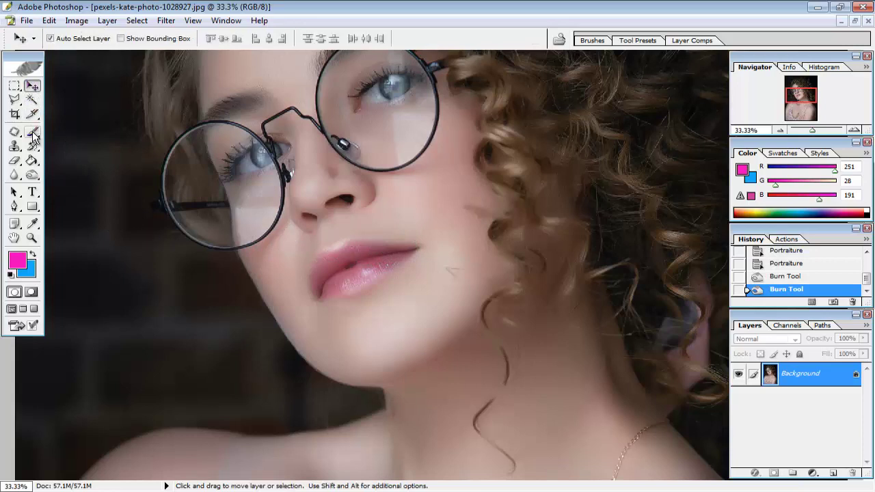
# Step: Paint pink over the lower lip and its left corner with the Brush tool
pyautogui.click(32, 132)
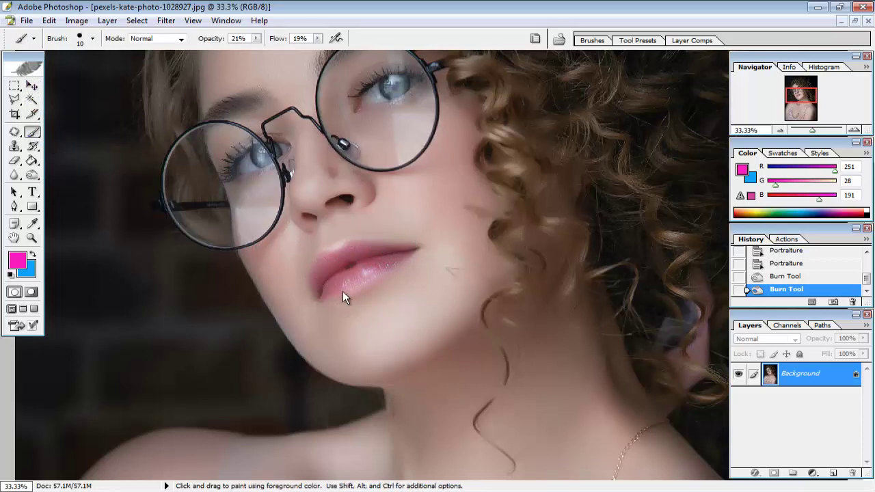
pyautogui.press(']')
pyautogui.press(']')
pyautogui.press(']')
pyautogui.press(']')
pyautogui.moveTo(347, 285); pyautogui.dragTo(367, 277)
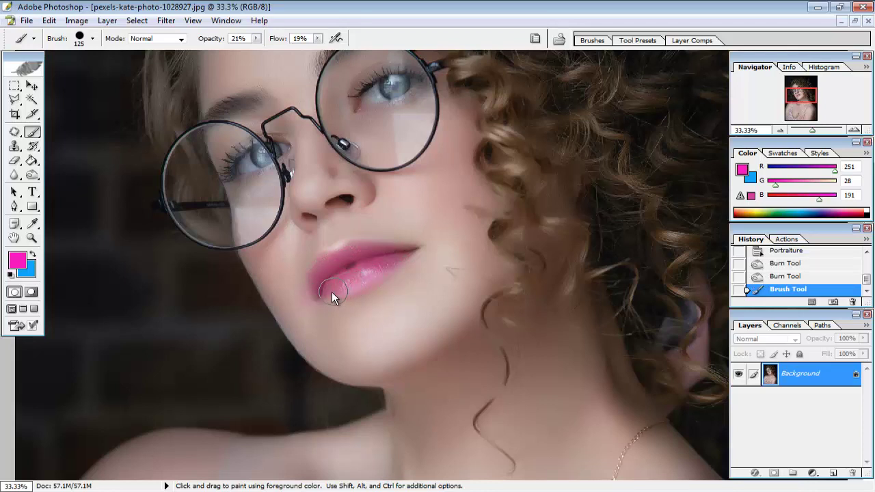
pyautogui.click(302, 298)
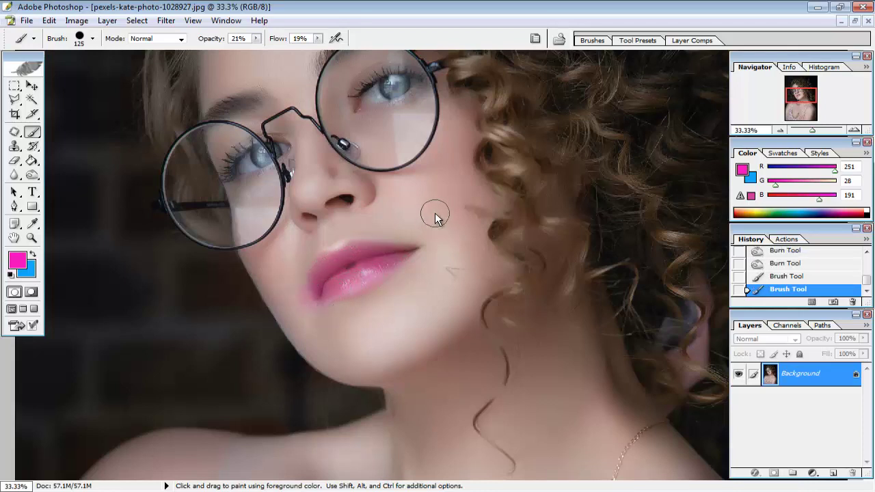
# Step: Paint a pink blush on the cheek with a 300 px brush at 12% flow
pyautogui.press(']')
pyautogui.press(']')
pyautogui.press(']')
pyautogui.press(']')
pyautogui.click(317, 38)
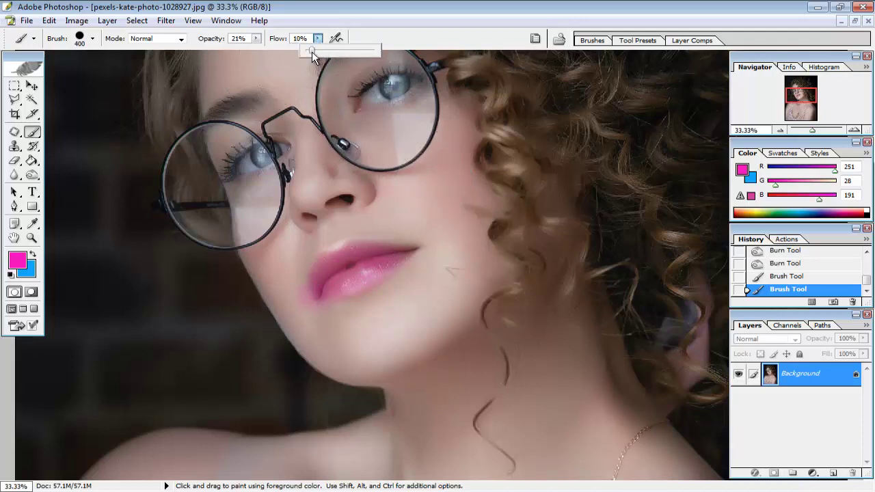
pyautogui.moveTo(311, 51); pyautogui.dragTo(313, 55)
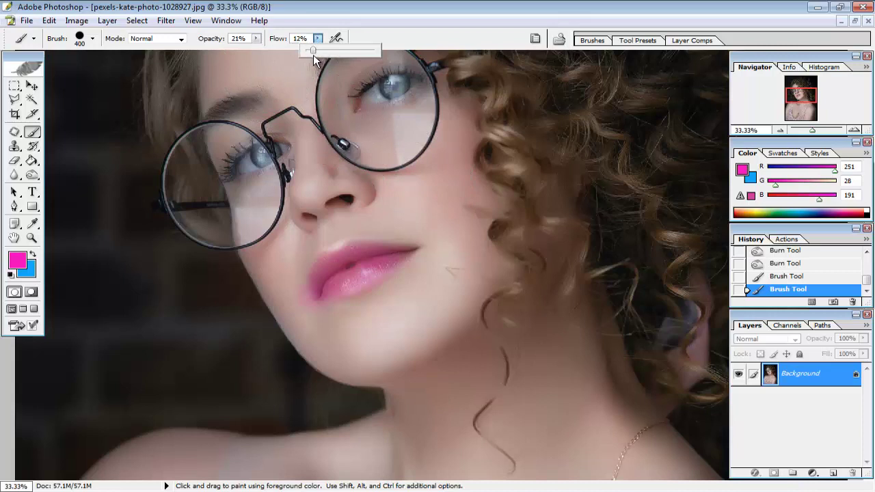
pyautogui.click(404, 157)
pyautogui.moveTo(405, 158); pyautogui.dragTo(402, 159)
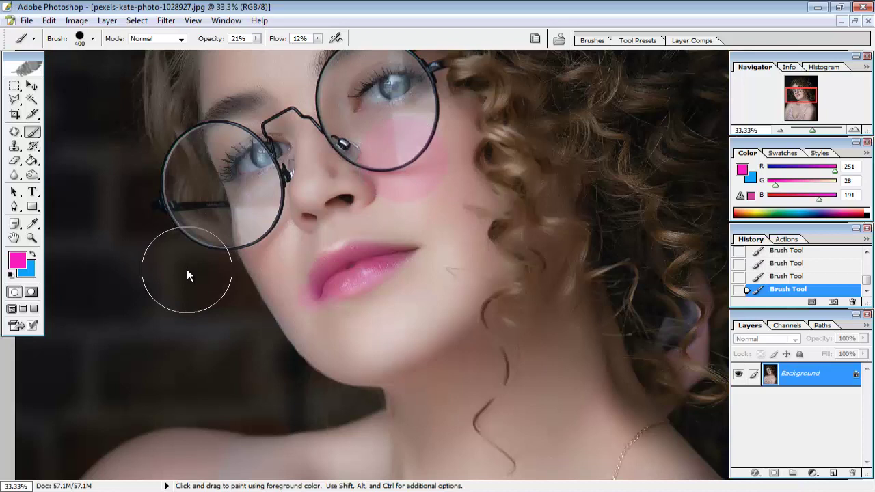
pyautogui.press('ctrl')
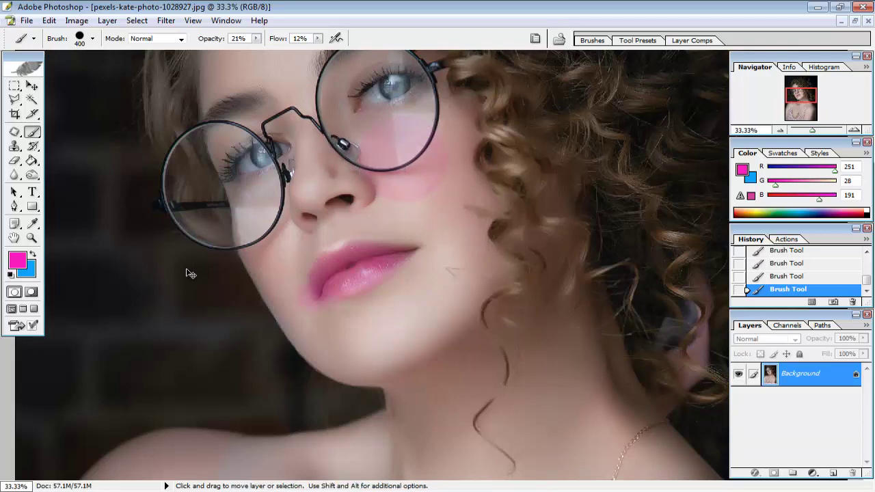
# Step: Undo two blush strokes, then dab softer pink on the cheek using the 27 px soft brush preset
pyautogui.hotkey('ctrl', 'alt', 'z')
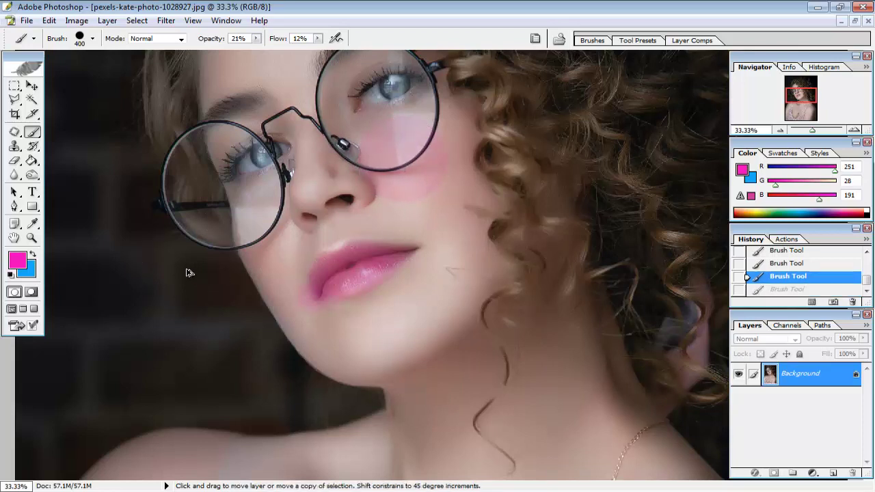
pyautogui.hotkey('ctrl', 'alt', 'z')
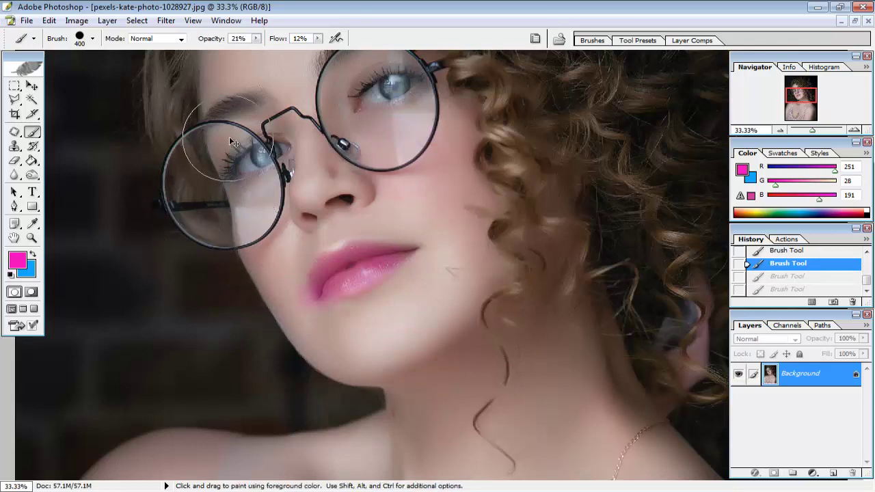
pyautogui.click(93, 39)
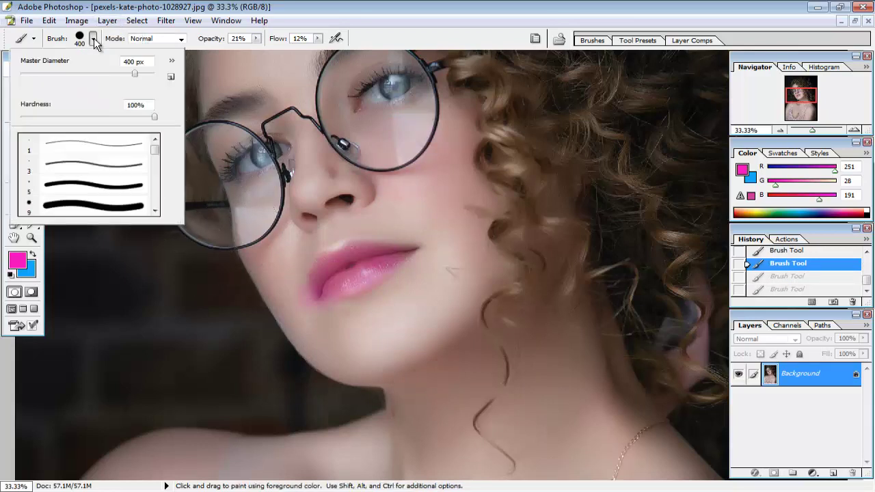
pyautogui.moveTo(157, 150); pyautogui.dragTo(157, 161)
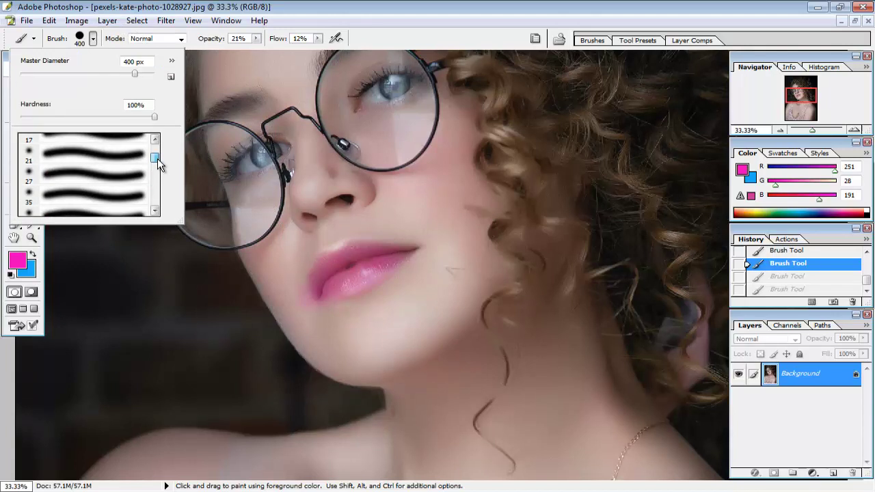
pyautogui.doubleClick(117, 177)
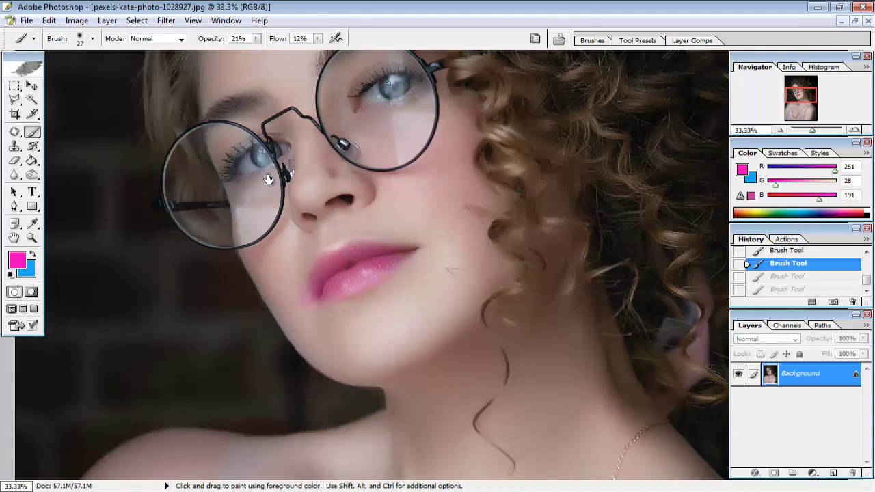
pyautogui.press(']')
pyautogui.press(']')
pyautogui.press(']')
pyautogui.press(']')
pyautogui.press(']')
pyautogui.press(']')
pyautogui.press(']')
pyautogui.press(']')
pyautogui.press(']')
pyautogui.press(']')
pyautogui.press(']')
pyautogui.click(403, 168)
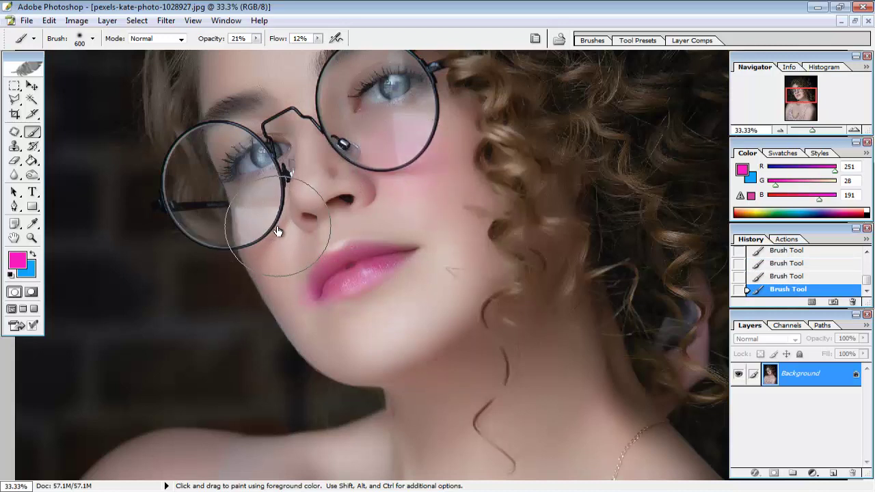
pyautogui.press('[')
pyautogui.press('[')
pyautogui.press('[')
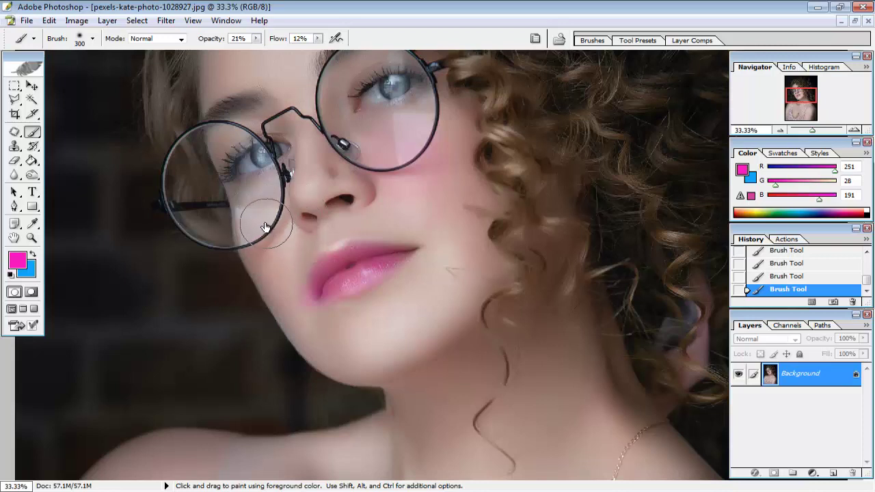
# Step: Paint matching pink blush under the left lens, then zoom out to see the whole portrait
pyautogui.moveTo(259, 227)
pyautogui.mouseDown()
pyautogui.moveTo(254, 218)
pyautogui.moveTo(273, 234)
pyautogui.mouseUp()
pyautogui.moveTo(348, 367); pyautogui.dragTo(322, 267)
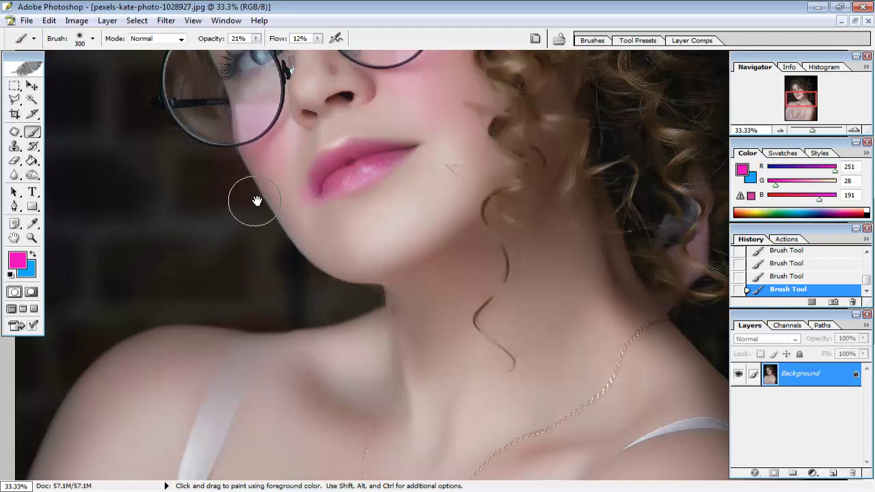
pyautogui.hotkey('ctrl', '-')
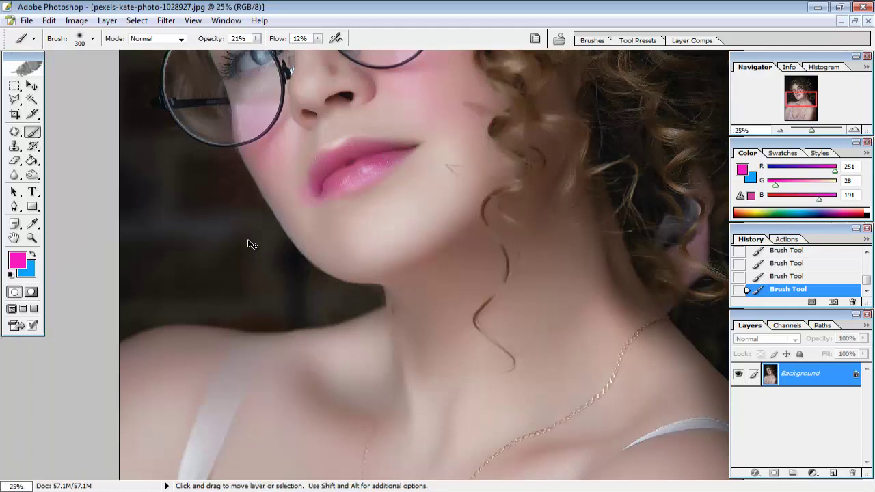
pyautogui.hotkey('ctrl', '-')
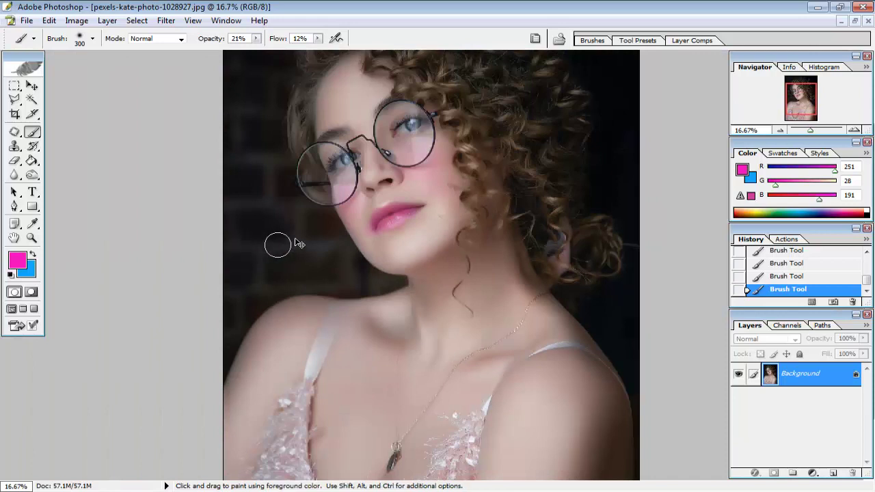
pyautogui.press('space')
# Step: Zoom to 50% and pan over the eyes, glasses and lips
pyautogui.click(32, 86)
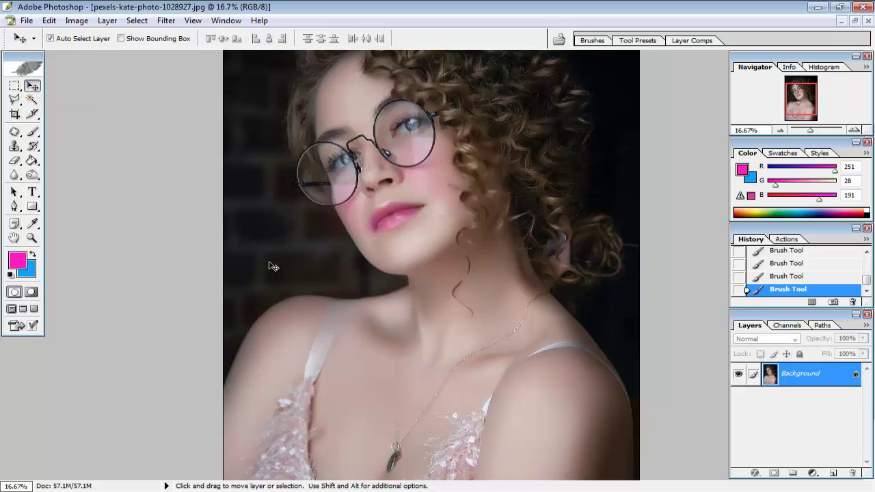
pyautogui.hotkey('ctrl', '+')
pyautogui.hotkey('ctrl', '+')
pyautogui.hotkey('ctrl', '+')
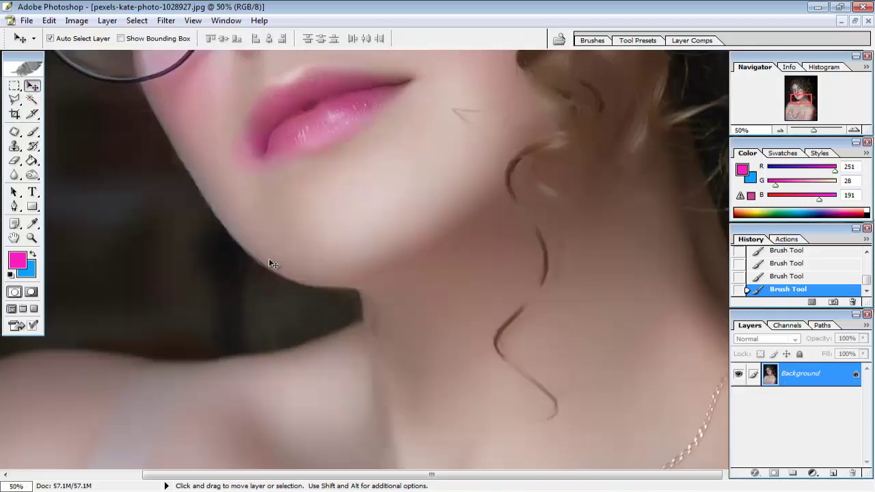
pyautogui.moveTo(303, 273); pyautogui.dragTo(303, 367)
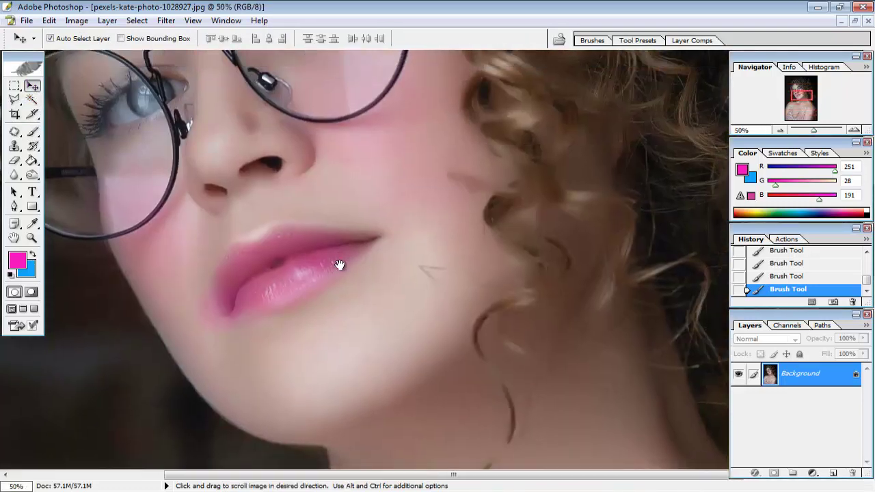
pyautogui.moveTo(342, 264); pyautogui.dragTo(366, 365)
pyautogui.moveTo(322, 293); pyautogui.dragTo(361, 343)
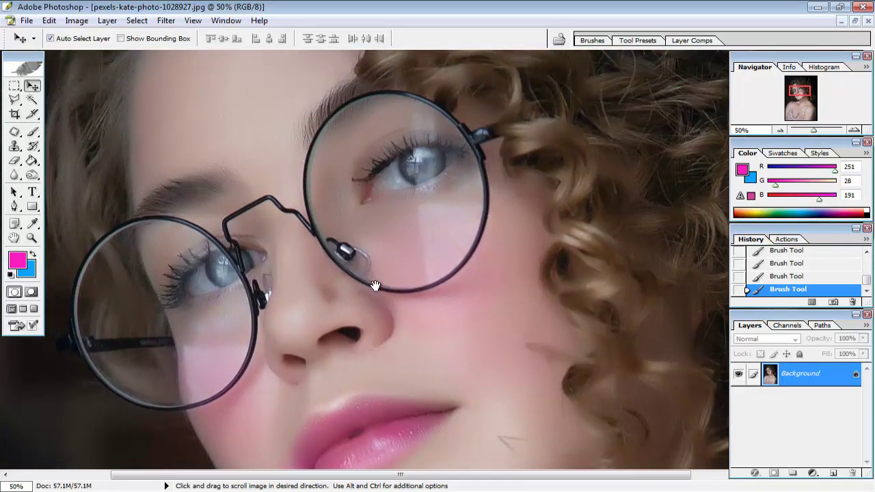
pyautogui.moveTo(375, 287)
pyautogui.mouseDown()
pyautogui.moveTo(375, 338)
pyautogui.moveTo(376, 285)
pyautogui.moveTo(362, 242)
pyautogui.mouseUp()
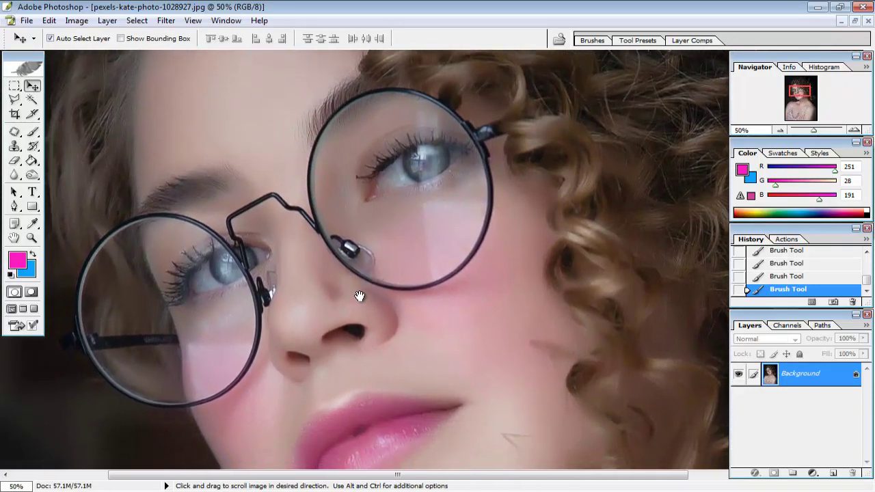
pyautogui.moveTo(348, 292)
pyautogui.mouseDown()
pyautogui.moveTo(328, 254)
pyautogui.moveTo(328, 274)
pyautogui.mouseUp()
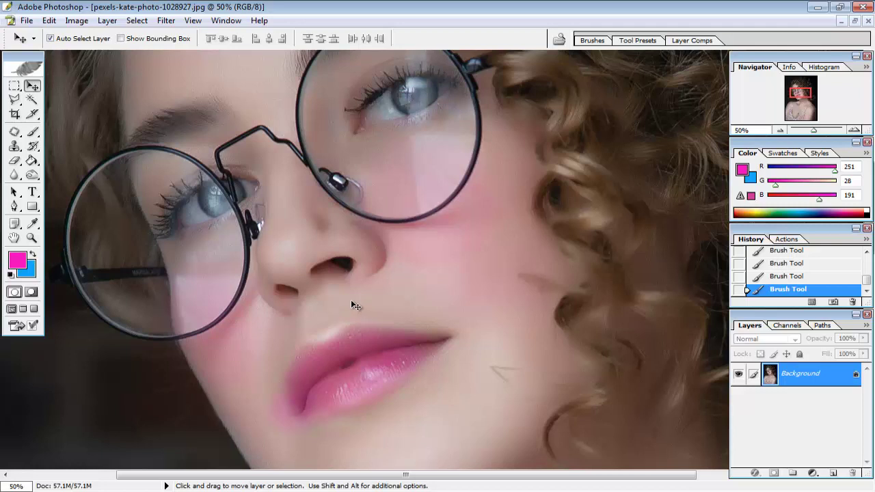
# Step: Pan down past the lips and chin to the neck, necklace and collarbone
pyautogui.moveTo(354, 305); pyautogui.dragTo(338, 211)
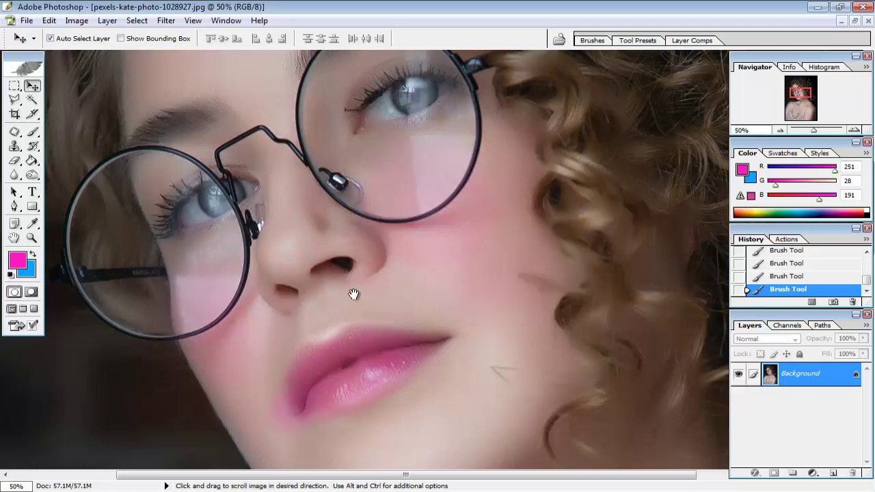
pyautogui.moveTo(379, 345); pyautogui.dragTo(326, 269)
pyautogui.moveTo(370, 313); pyautogui.dragTo(324, 244)
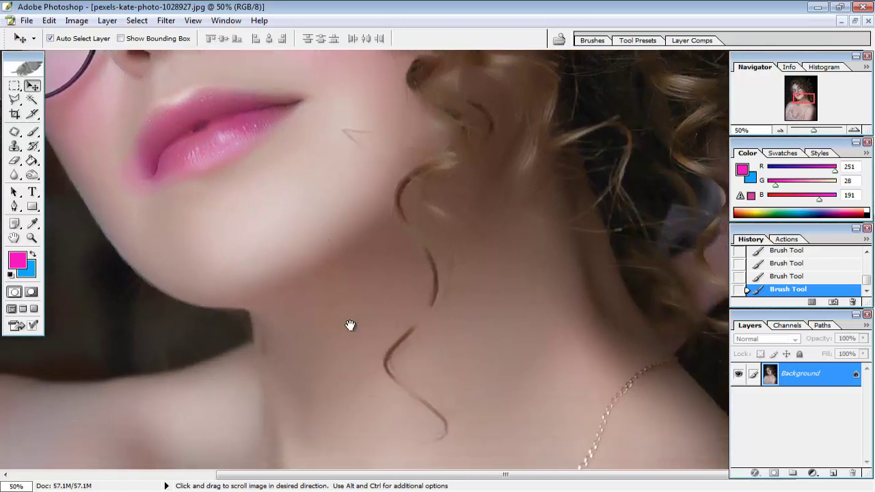
pyautogui.moveTo(348, 326); pyautogui.dragTo(335, 283)
pyautogui.moveTo(362, 341); pyautogui.dragTo(332, 259)
pyautogui.moveTo(476, 327); pyautogui.dragTo(438, 249)
pyautogui.moveTo(426, 308)
pyautogui.mouseDown()
pyautogui.moveTo(422, 266)
pyautogui.moveTo(402, 256)
pyautogui.moveTo(379, 276)
pyautogui.moveTo(388, 349)
pyautogui.mouseUp()
# Step: Pan back up to frame both eyes and the glasses with hair above
pyautogui.moveTo(362, 235); pyautogui.dragTo(400, 324)
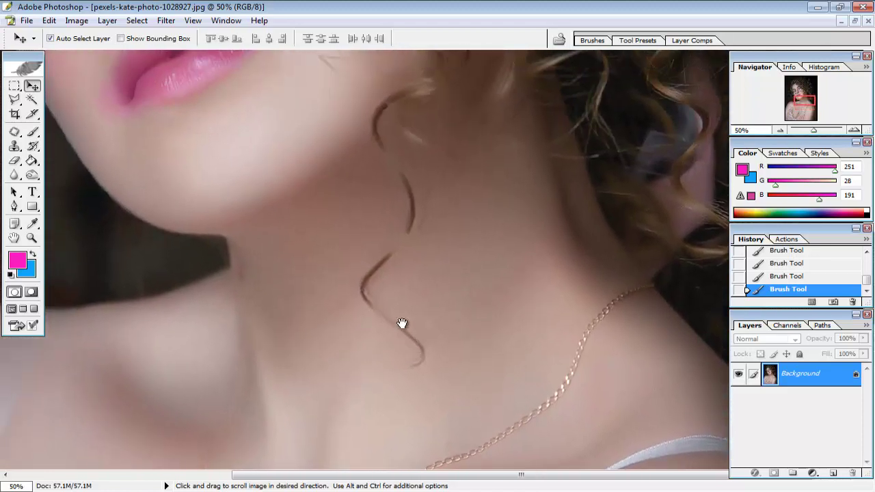
pyautogui.moveTo(345, 200); pyautogui.dragTo(380, 247)
pyautogui.moveTo(356, 146)
pyautogui.mouseDown()
pyautogui.moveTo(363, 211)
pyautogui.moveTo(423, 281)
pyautogui.moveTo(447, 219)
pyautogui.moveTo(437, 235)
pyautogui.moveTo(465, 250)
pyautogui.moveTo(411, 194)
pyautogui.moveTo(404, 133)
pyautogui.mouseUp()
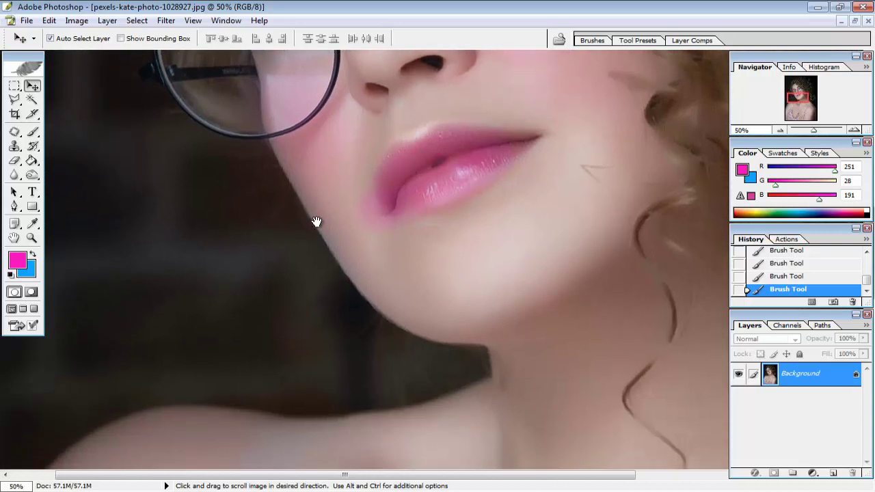
pyautogui.moveTo(316, 220)
pyautogui.mouseDown()
pyautogui.moveTo(397, 176)
pyautogui.moveTo(393, 136)
pyautogui.mouseUp()
pyautogui.moveTo(375, 205); pyautogui.dragTo(377, 172)
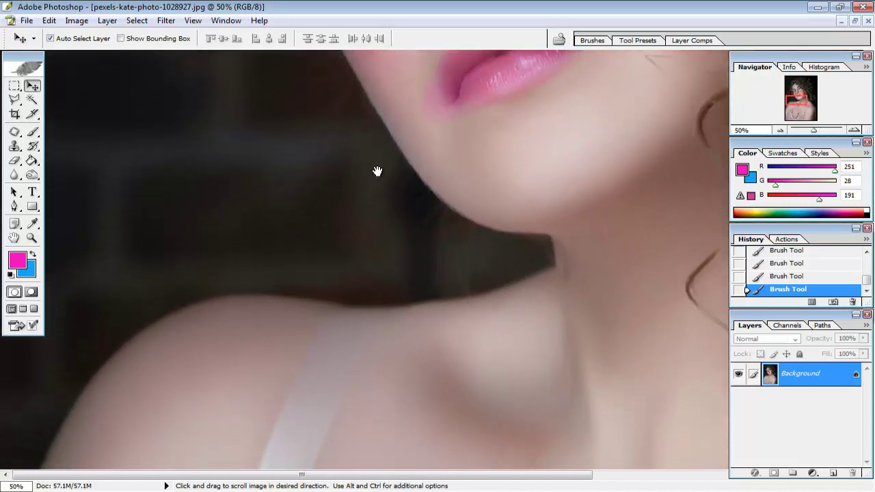
pyautogui.moveTo(465, 149); pyautogui.dragTo(390, 260)
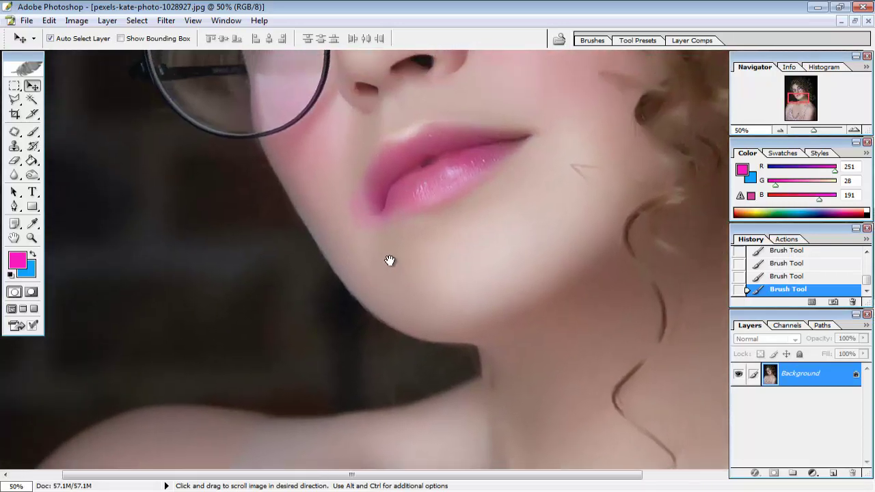
pyautogui.moveTo(425, 158); pyautogui.dragTo(416, 253)
pyautogui.moveTo(468, 172)
pyautogui.mouseDown()
pyautogui.moveTo(402, 204)
pyautogui.moveTo(383, 274)
pyautogui.mouseUp()
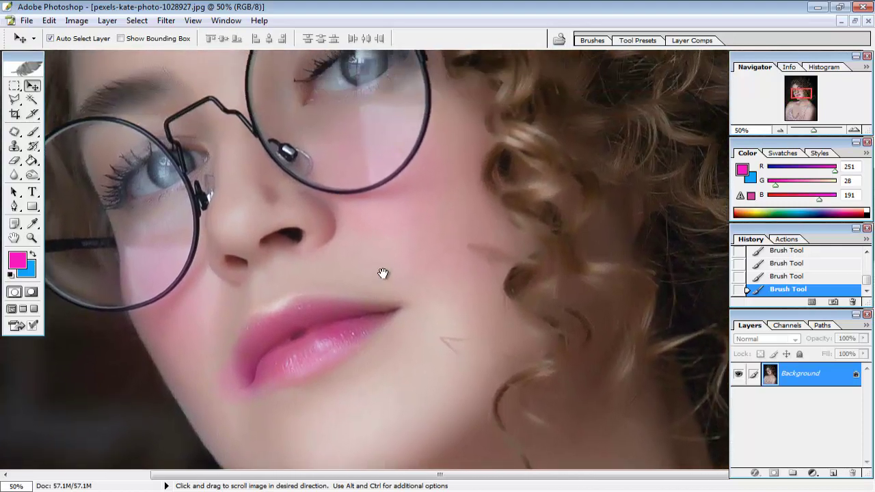
pyautogui.moveTo(404, 171)
pyautogui.mouseDown()
pyautogui.moveTo(400, 221)
pyautogui.moveTo(416, 219)
pyautogui.mouseUp()
pyautogui.moveTo(440, 156); pyautogui.dragTo(419, 227)
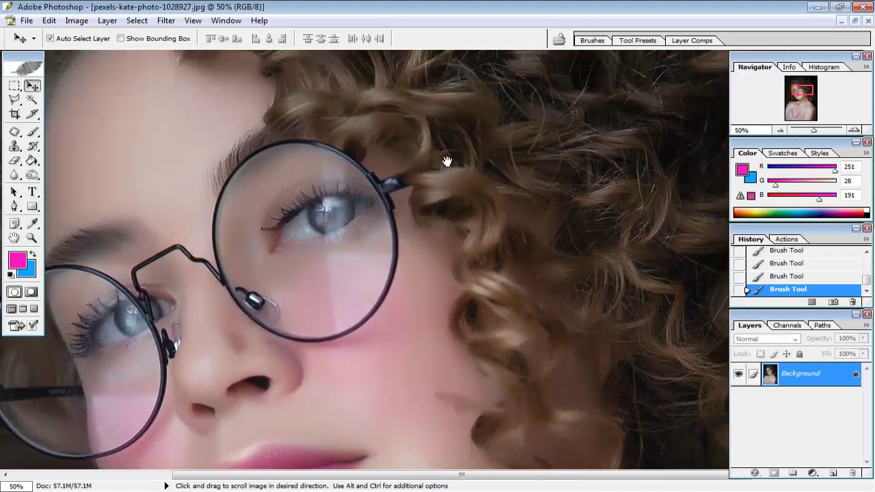
pyautogui.moveTo(447, 160)
pyautogui.mouseDown()
pyautogui.moveTo(453, 221)
pyautogui.moveTo(527, 176)
pyautogui.mouseUp()
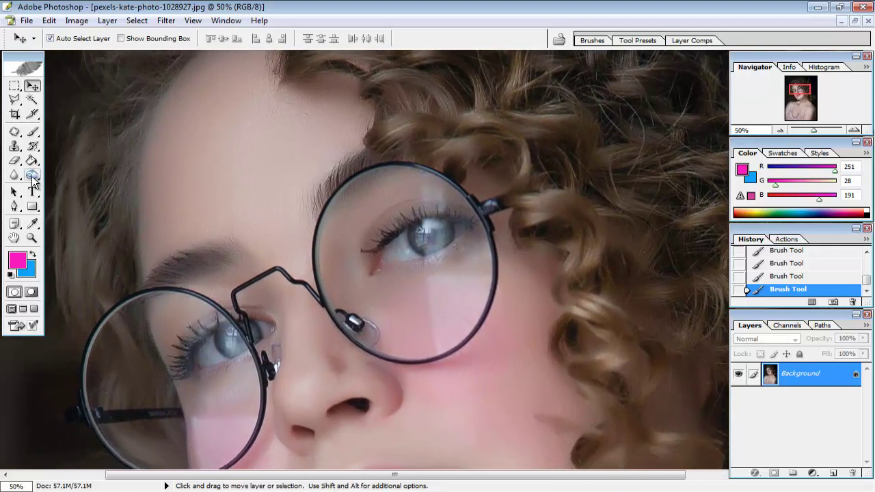
# Step: Burn in shading over the eyebrow, brow edge, skin under the brow and the iris area
pyautogui.click(31, 176)
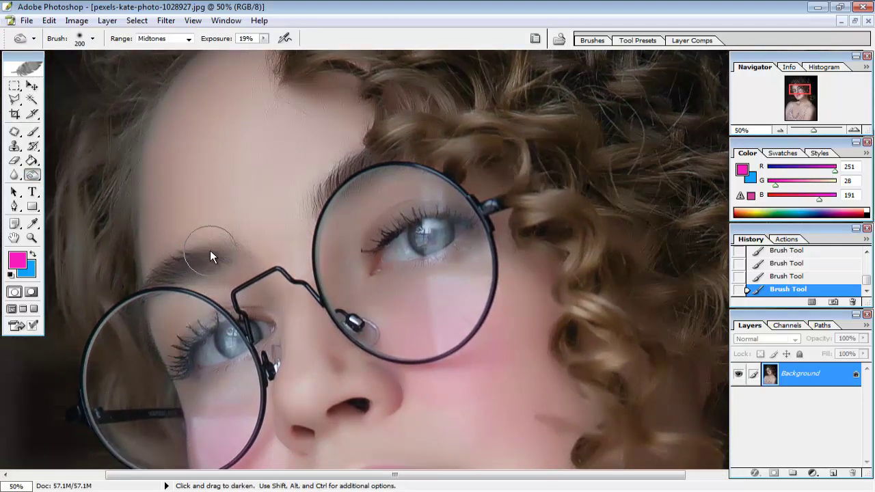
pyautogui.press('[')
pyautogui.moveTo(162, 280); pyautogui.dragTo(326, 229)
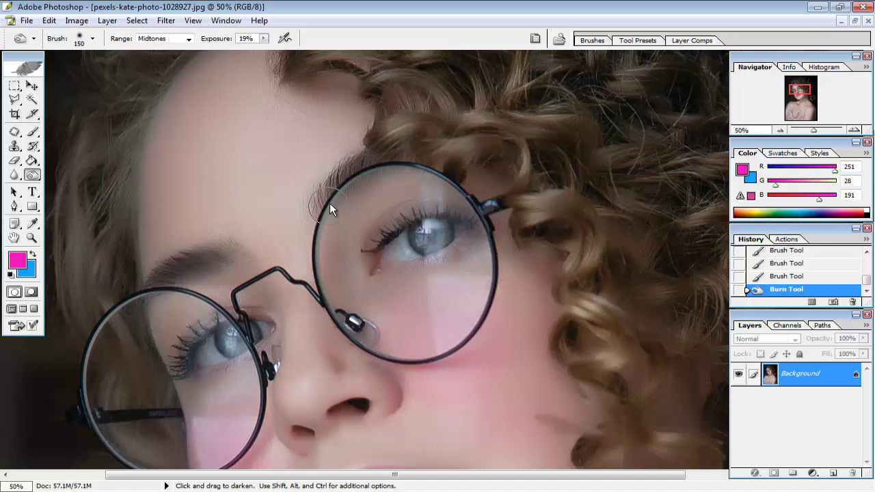
pyautogui.moveTo(352, 168)
pyautogui.mouseDown()
pyautogui.moveTo(391, 146)
pyautogui.moveTo(362, 159)
pyautogui.mouseUp()
pyautogui.moveTo(313, 211)
pyautogui.mouseDown()
pyautogui.moveTo(149, 273)
pyautogui.moveTo(155, 290)
pyautogui.mouseUp()
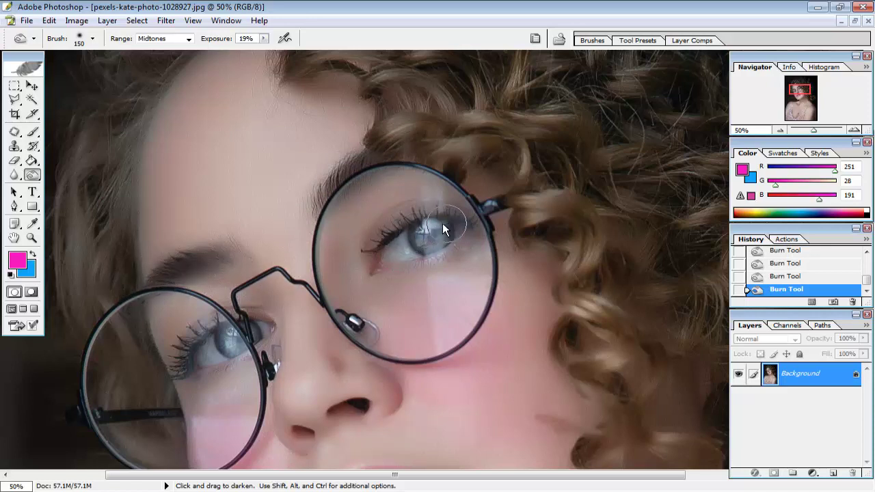
pyautogui.moveTo(448, 223); pyautogui.dragTo(413, 227)
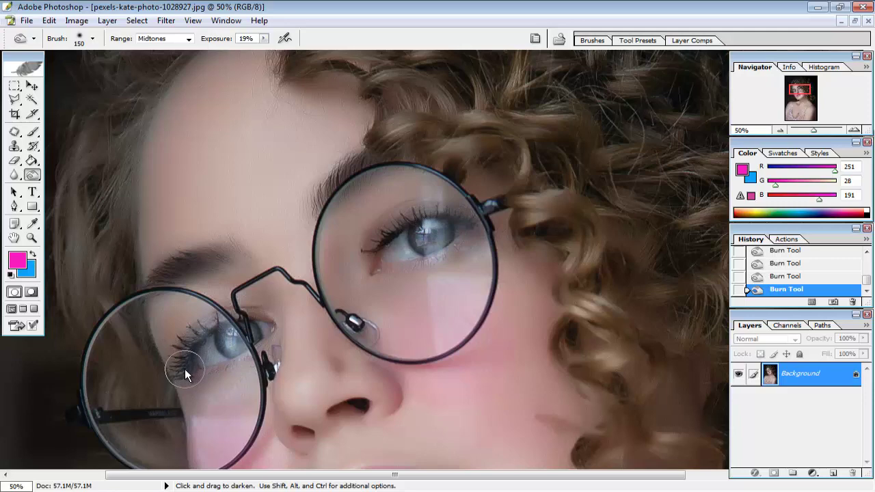
# Step: Pan down from the hair and eyes to centre the neck and necklace
pyautogui.moveTo(263, 356)
pyautogui.mouseDown()
pyautogui.moveTo(287, 227)
pyautogui.moveTo(279, 453)
pyautogui.mouseUp()
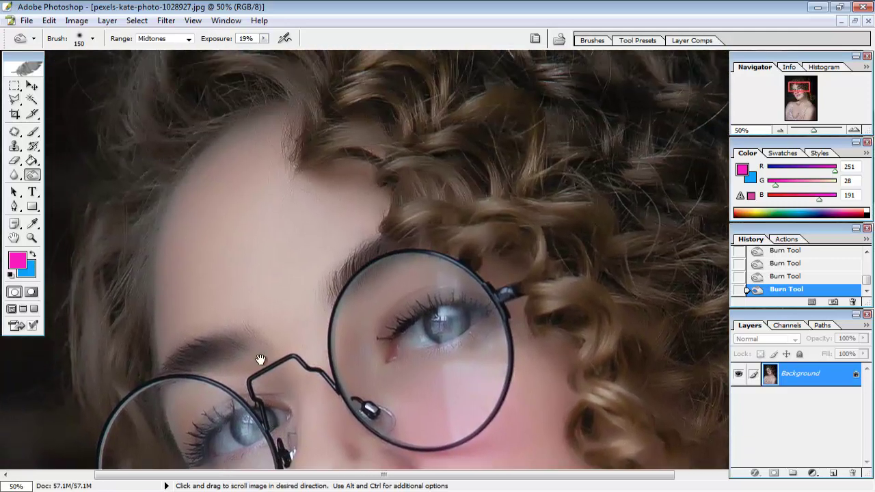
pyautogui.moveTo(260, 303); pyautogui.dragTo(178, 284)
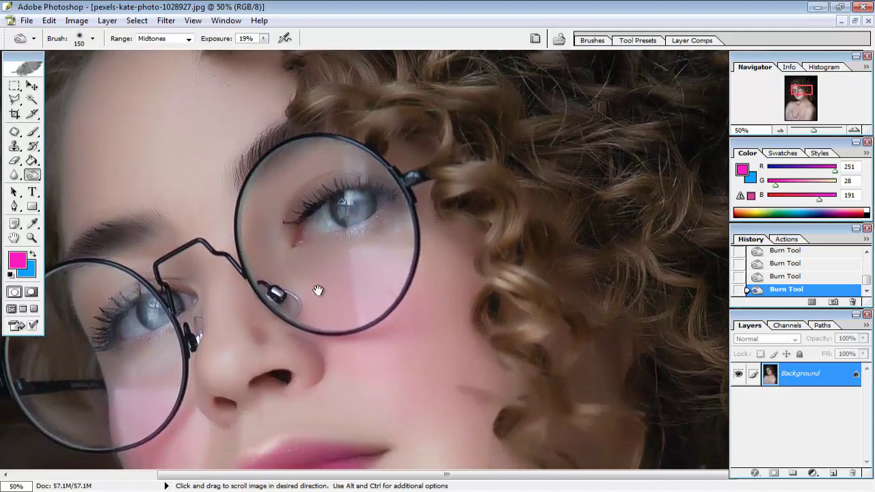
pyautogui.moveTo(319, 289)
pyautogui.mouseDown()
pyautogui.moveTo(353, 297)
pyautogui.moveTo(318, 248)
pyautogui.mouseUp()
pyautogui.moveTo(344, 307)
pyautogui.mouseDown()
pyautogui.moveTo(323, 258)
pyautogui.moveTo(331, 258)
pyautogui.mouseUp()
pyautogui.moveTo(353, 334)
pyautogui.mouseDown()
pyautogui.moveTo(340, 302)
pyautogui.moveTo(365, 304)
pyautogui.moveTo(363, 293)
pyautogui.mouseUp()
pyautogui.moveTo(385, 362); pyautogui.dragTo(359, 299)
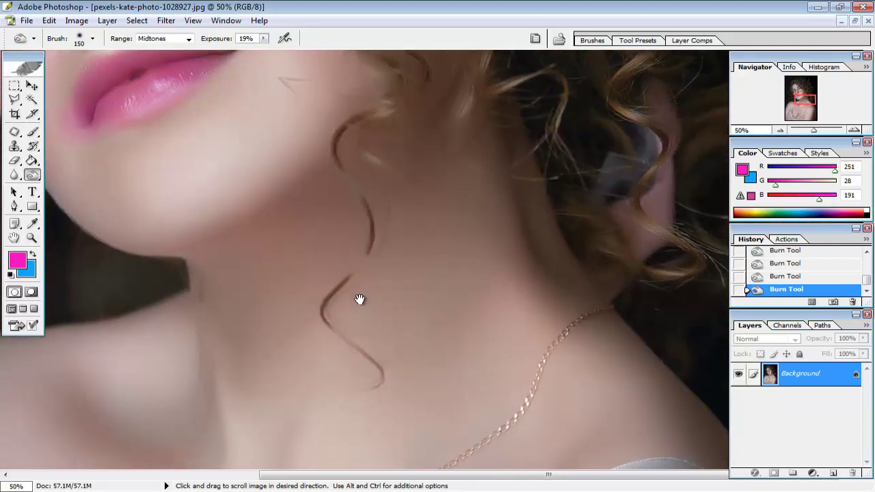
pyautogui.moveTo(370, 332); pyautogui.dragTo(414, 275)
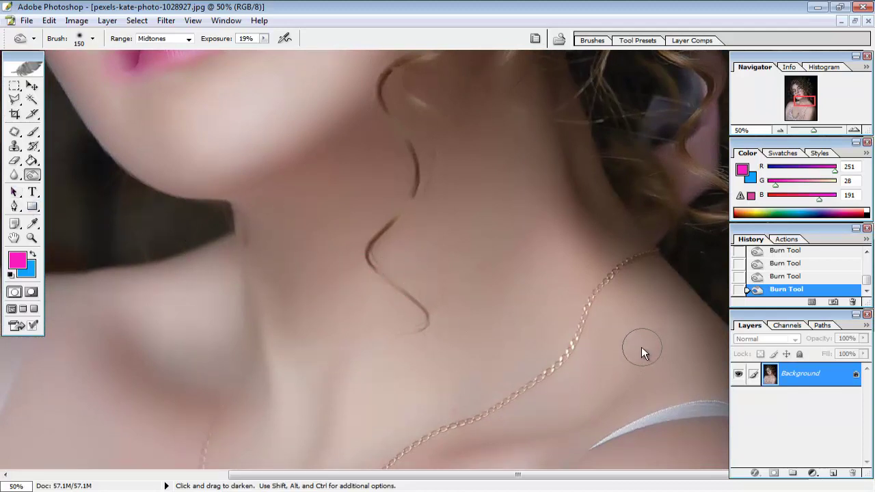
# Step: With a smaller Burn brush, shade the neck and chest along the vertical necklace chain
pyautogui.press('[')
pyautogui.press('[')
pyautogui.press('[')
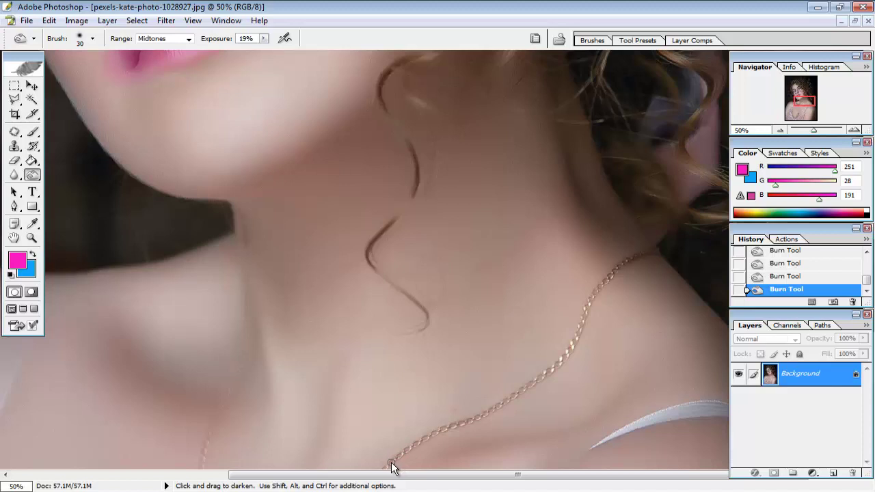
pyautogui.moveTo(398, 403); pyautogui.dragTo(456, 141)
pyautogui.moveTo(447, 190); pyautogui.dragTo(470, 141)
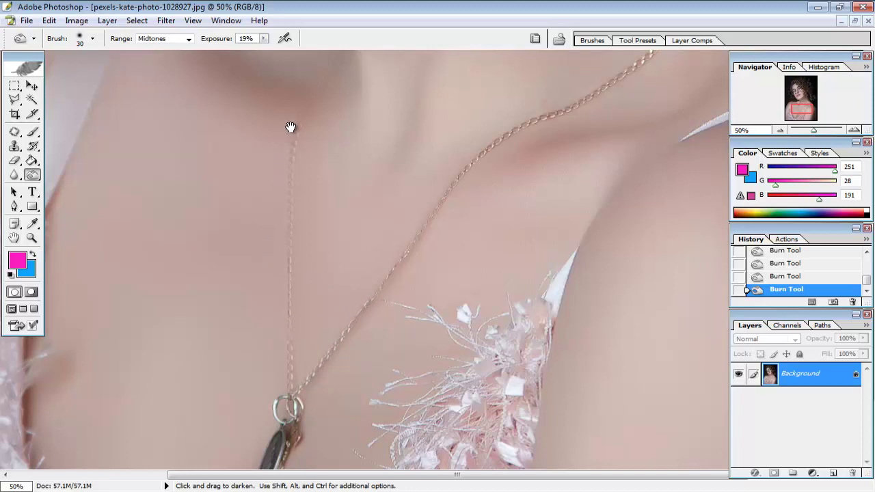
pyautogui.moveTo(292, 137)
pyautogui.mouseDown()
pyautogui.moveTo(290, 395)
pyautogui.moveTo(354, 330)
pyautogui.mouseUp()
pyautogui.hotkey('ctrl', '-')
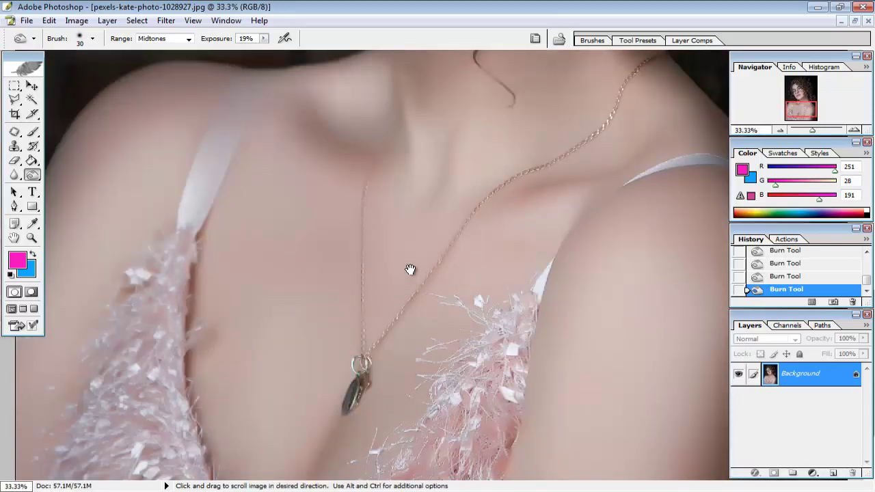
pyautogui.moveTo(410, 268); pyautogui.dragTo(350, 487)
pyautogui.moveTo(390, 338); pyautogui.dragTo(382, 433)
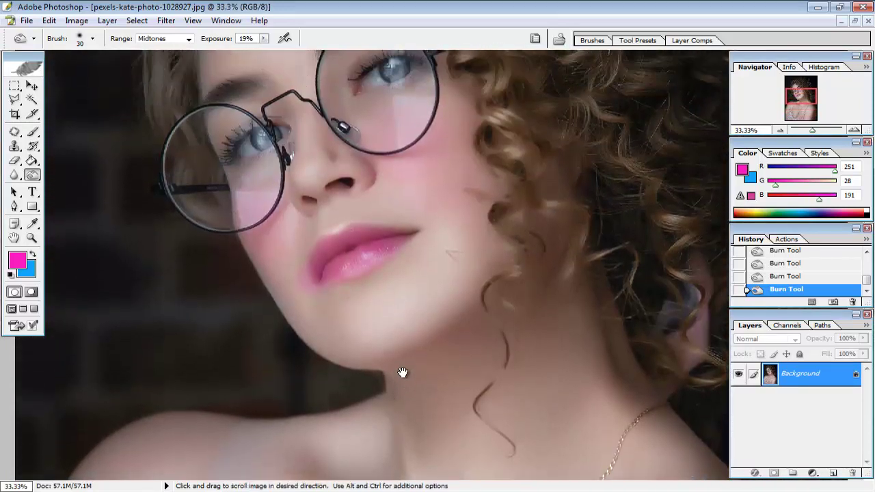
pyautogui.moveTo(401, 371); pyautogui.dragTo(408, 419)
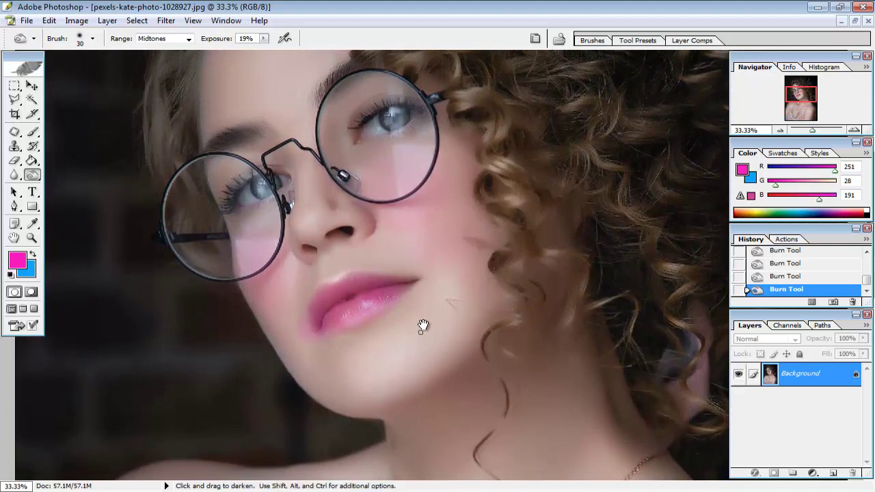
pyautogui.moveTo(407, 225); pyautogui.dragTo(424, 352)
pyautogui.moveTo(425, 283); pyautogui.dragTo(447, 335)
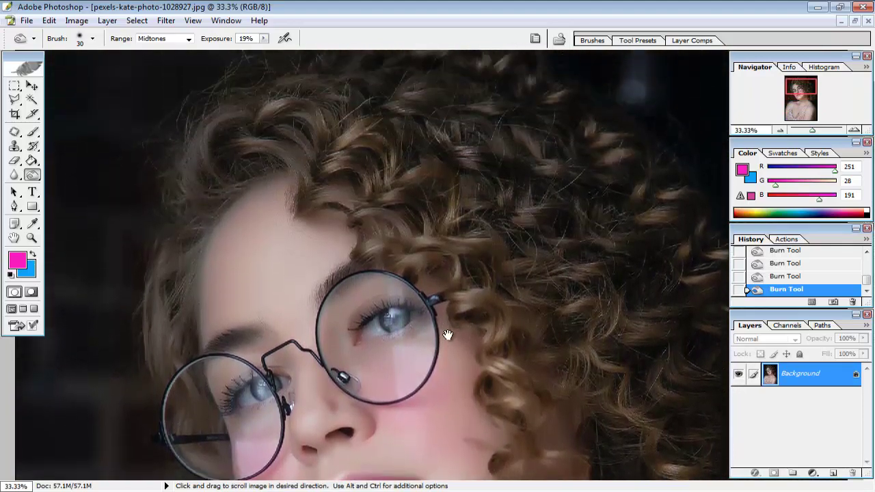
pyautogui.moveTo(447, 301)
pyautogui.mouseDown()
pyautogui.moveTo(447, 353)
pyautogui.moveTo(432, 258)
pyautogui.mouseUp()
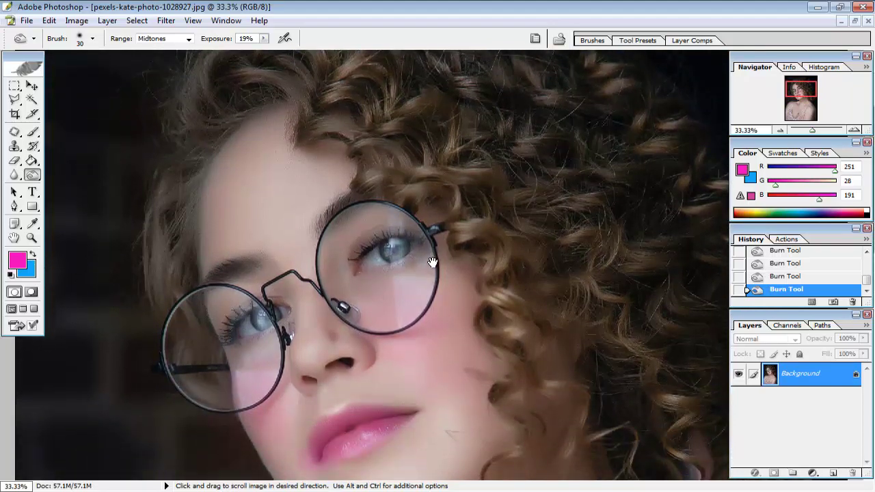
pyautogui.moveTo(311, 277); pyautogui.dragTo(321, 219)
pyautogui.moveTo(342, 291); pyautogui.dragTo(346, 219)
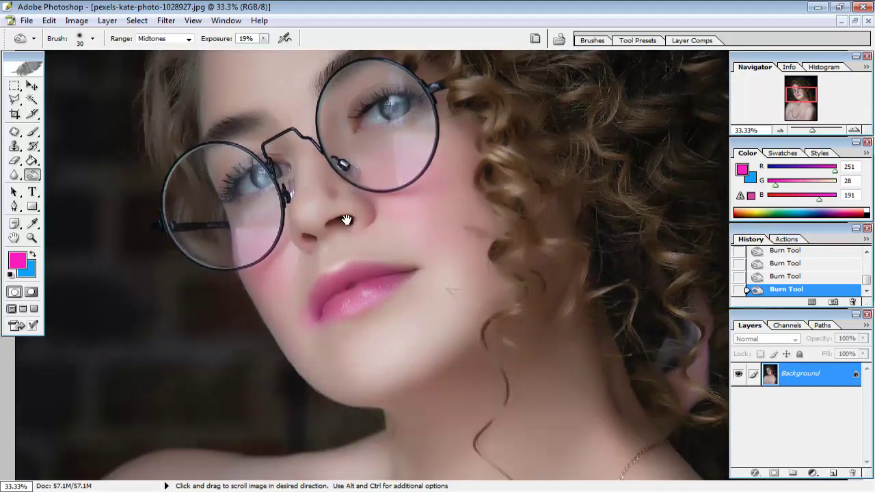
pyautogui.moveTo(346, 311)
pyautogui.mouseDown()
pyautogui.moveTo(353, 232)
pyautogui.moveTo(344, 270)
pyautogui.moveTo(357, 342)
pyautogui.moveTo(355, 311)
pyautogui.mouseUp()
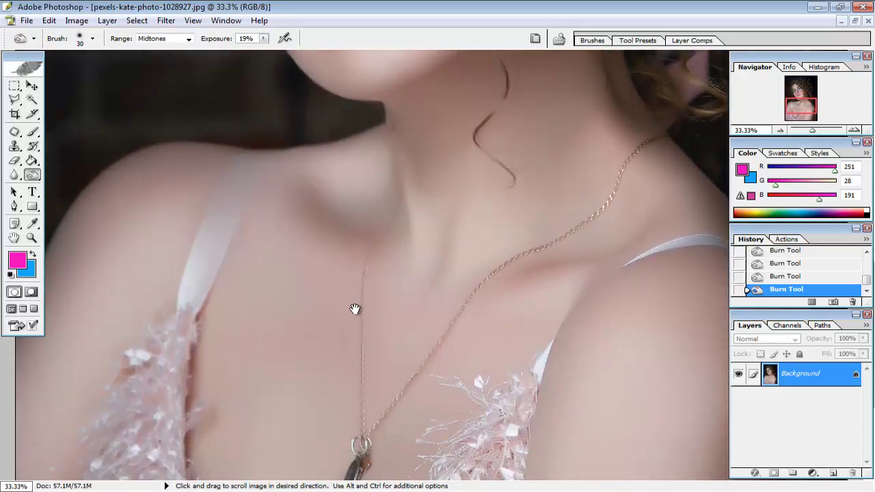
pyautogui.moveTo(540, 196)
pyautogui.mouseDown()
pyautogui.moveTo(545, 313)
pyautogui.moveTo(523, 403)
pyautogui.mouseUp()
pyautogui.moveTo(539, 297)
pyautogui.mouseDown()
pyautogui.moveTo(539, 319)
pyautogui.moveTo(513, 307)
pyautogui.moveTo(504, 353)
pyautogui.mouseUp()
pyautogui.moveTo(472, 270)
pyautogui.mouseDown()
pyautogui.moveTo(472, 354)
pyautogui.moveTo(455, 308)
pyautogui.mouseUp()
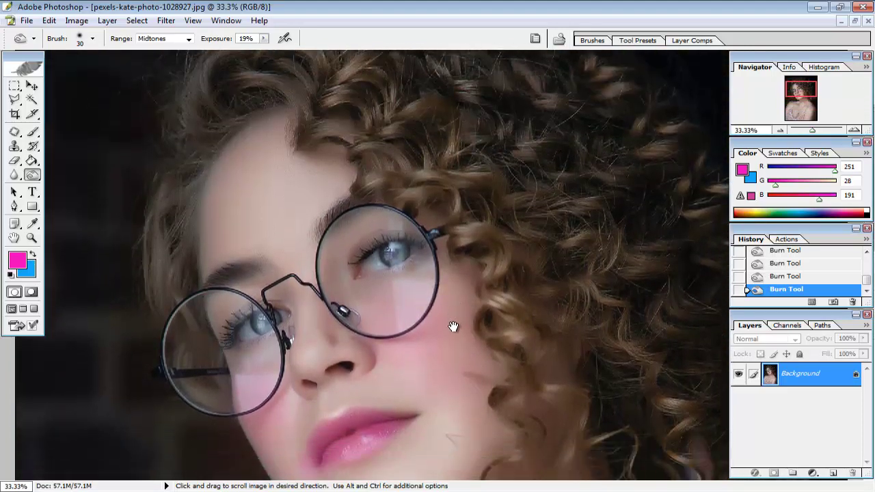
pyautogui.scroll(-3, 453, 318)
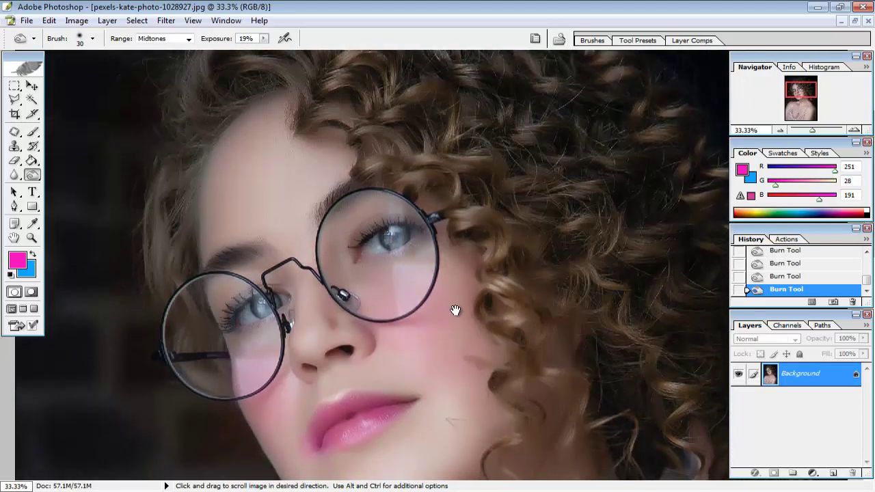
pyautogui.moveTo(454, 370); pyautogui.dragTo(455, 319)
pyautogui.moveTo(465, 424); pyautogui.dragTo(469, 328)
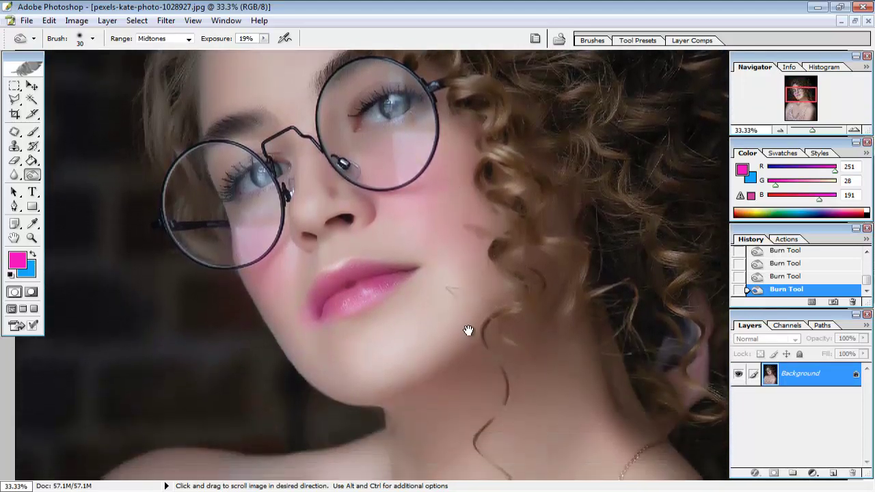
pyautogui.scroll(-5, 466, 346)
pyautogui.moveTo(478, 359); pyautogui.dragTo(480, 343)
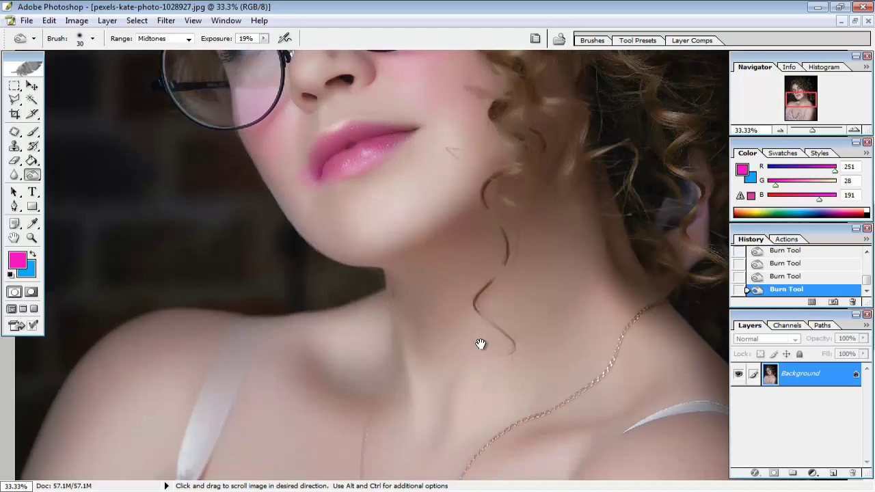